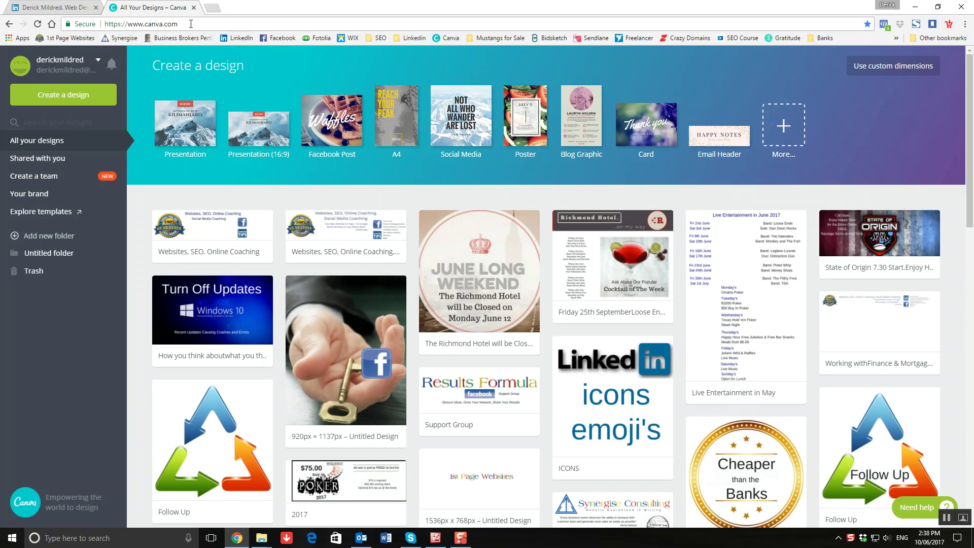
# Check LinkedIn's background photo options and recommended banner size.
pyautogui.click(54, 7)
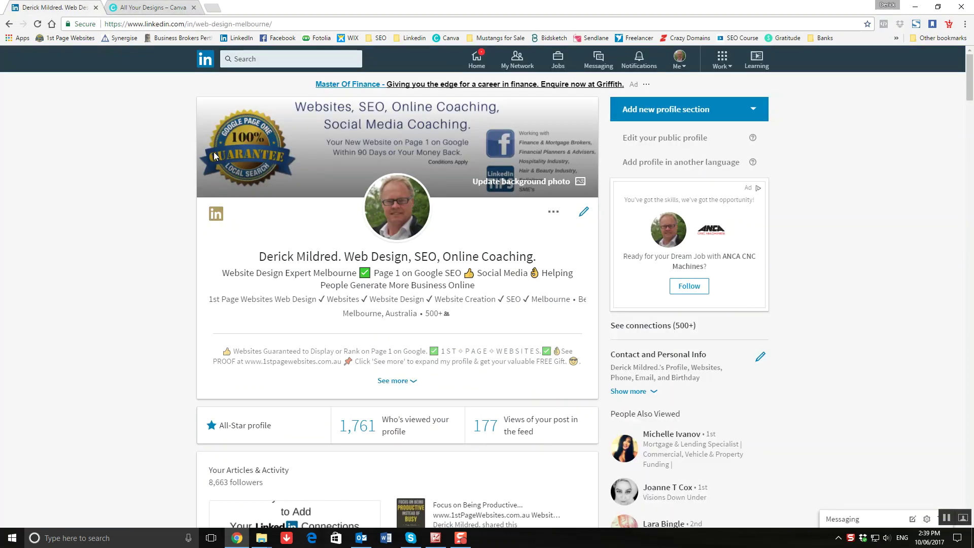
pyautogui.click(503, 184)
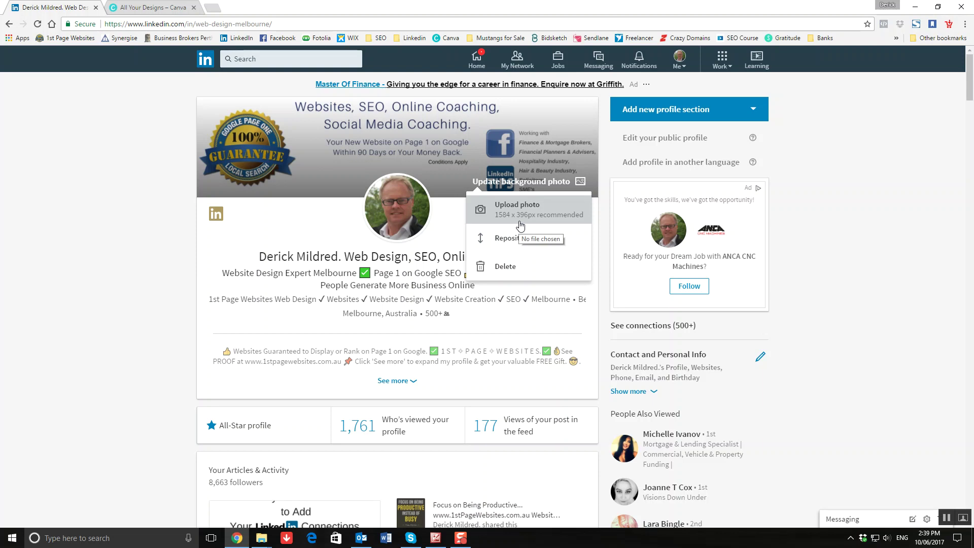
pyautogui.click(149, 8)
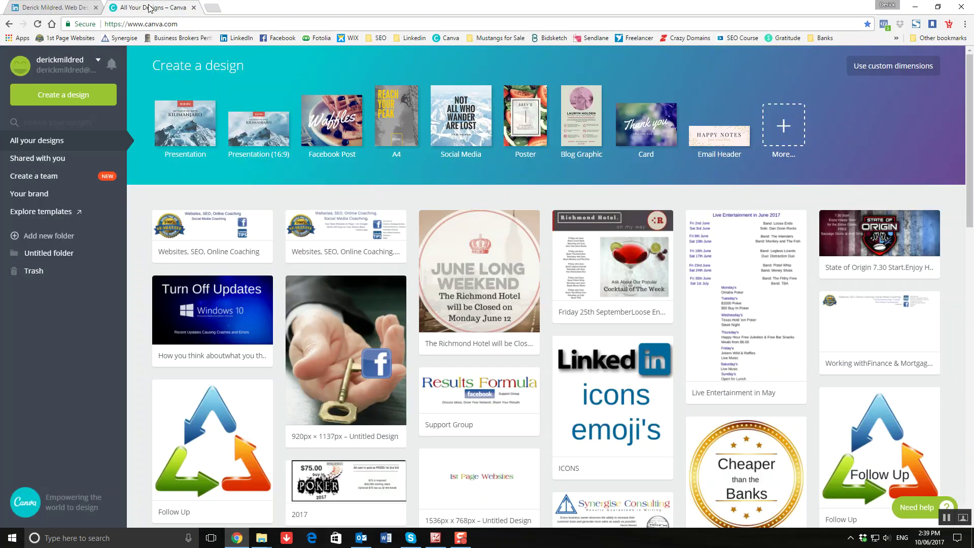
# Create a custom-size Canva design of 1584 × 396 px.
pyautogui.click(894, 66)
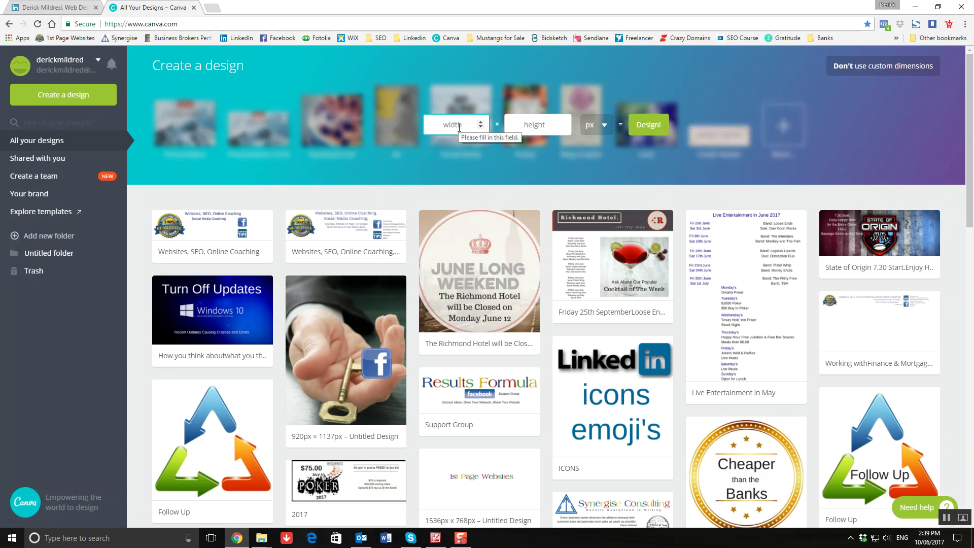
pyautogui.write('158')
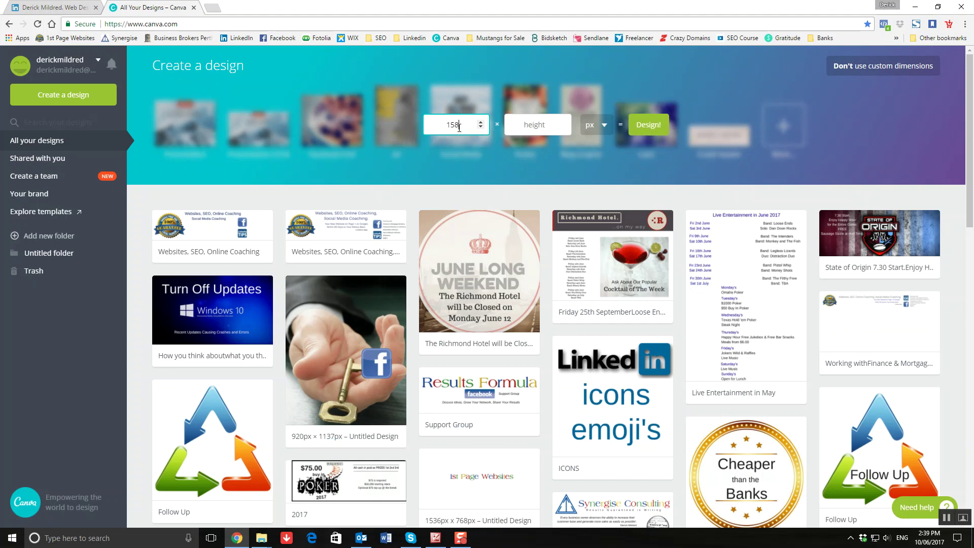
pyautogui.write('4')
pyautogui.click(544, 127)
pyautogui.write('396')
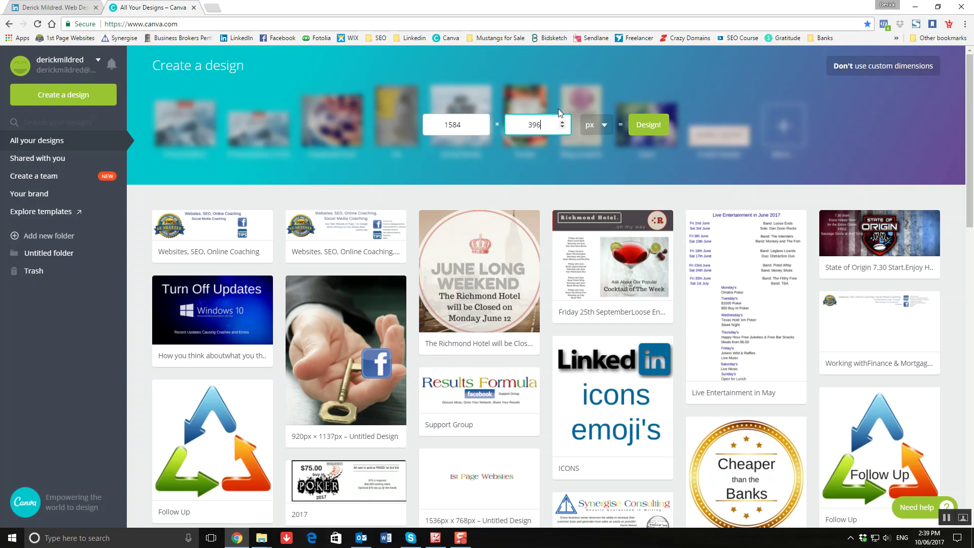
pyautogui.click(649, 124)
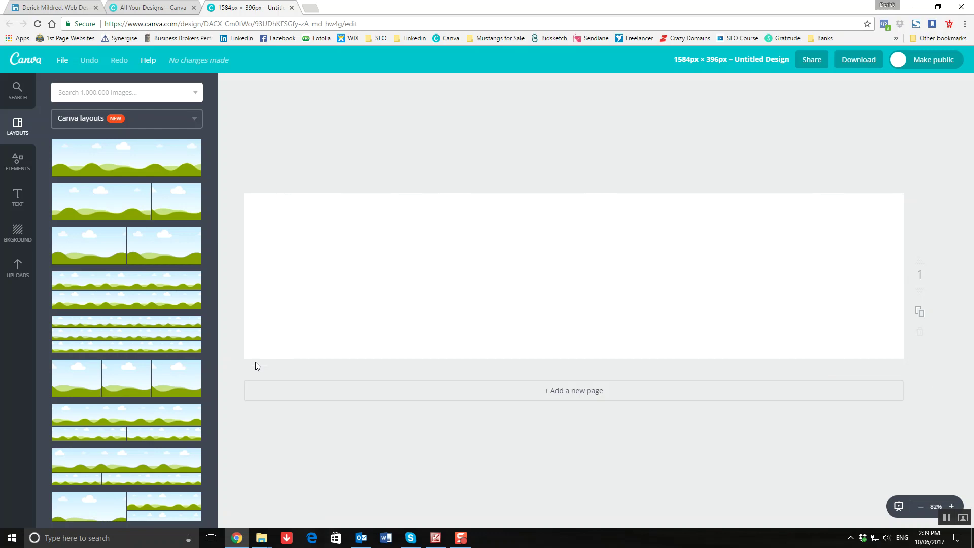
# Drag the guarantee badge from Uploads onto the banner and enlarge it.
pyautogui.click(17, 269)
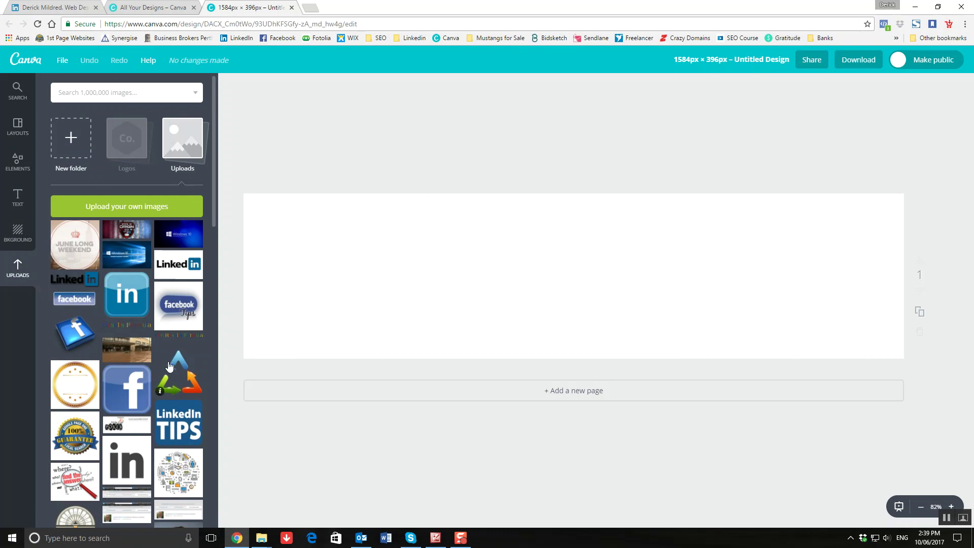
pyautogui.moveTo(75, 438)
pyautogui.mouseDown()
pyautogui.moveTo(324, 262)
pyautogui.moveTo(309, 266)
pyautogui.mouseUp()
pyautogui.moveTo(385, 337); pyautogui.dragTo(411, 364)
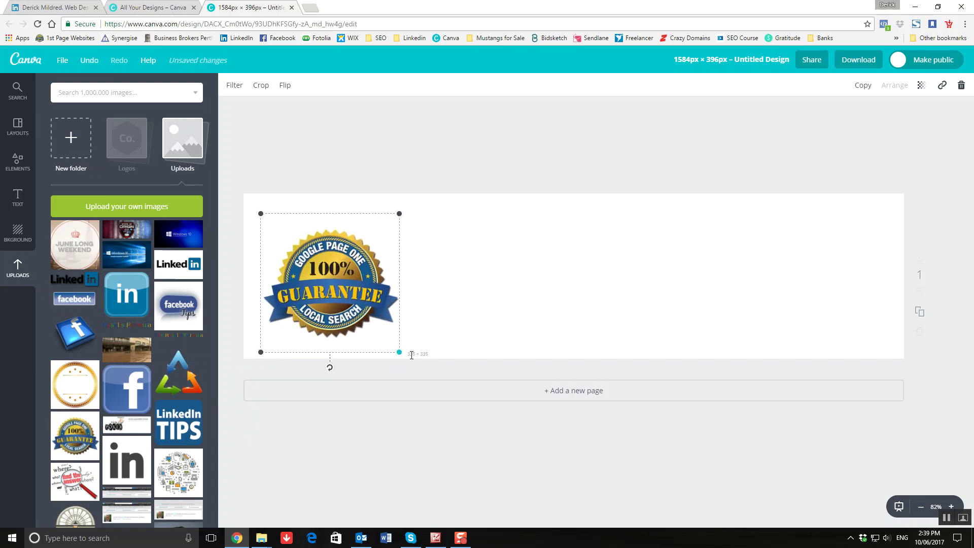
pyautogui.moveTo(260, 214); pyautogui.dragTo(248, 202)
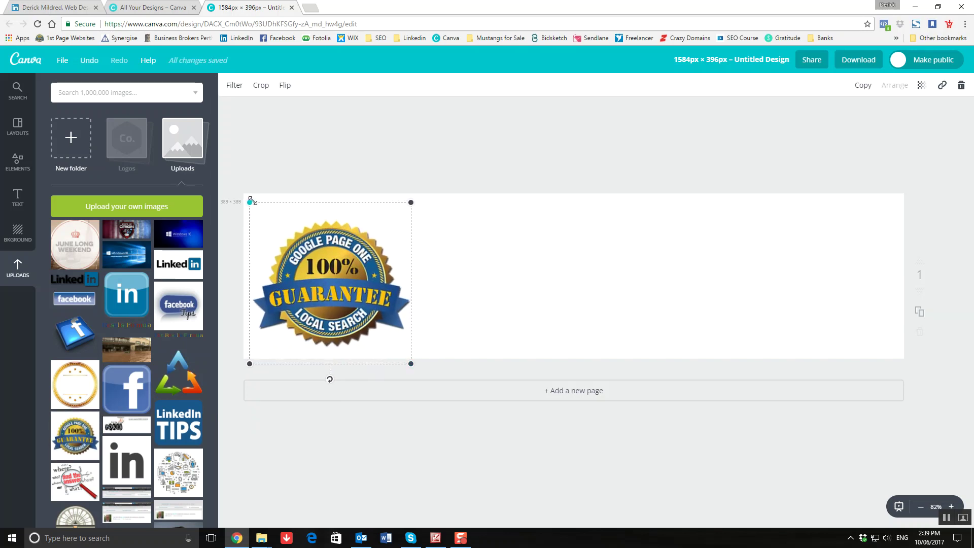
# Nudge the badge up and left, then add and remove a LinkedIn 'in' image.
pyautogui.moveTo(352, 269); pyautogui.dragTo(352, 261)
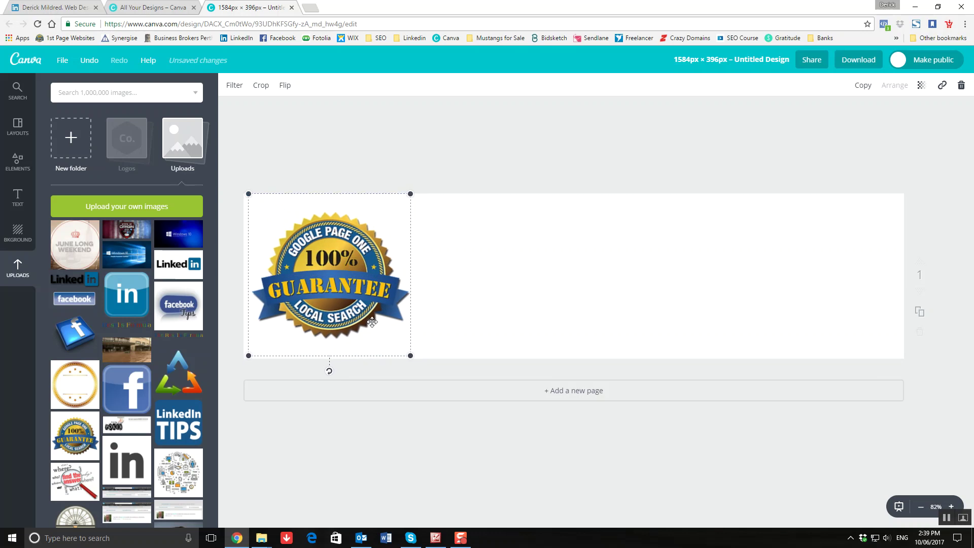
pyautogui.moveTo(329, 290); pyautogui.dragTo(325, 292)
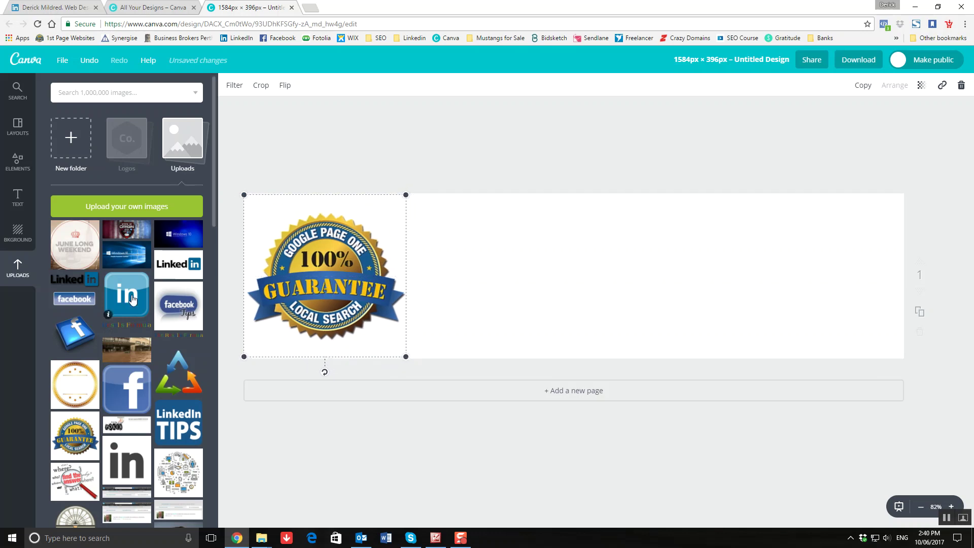
pyautogui.moveTo(127, 296)
pyautogui.mouseDown()
pyautogui.moveTo(602, 260)
pyautogui.moveTo(689, 244)
pyautogui.mouseUp()
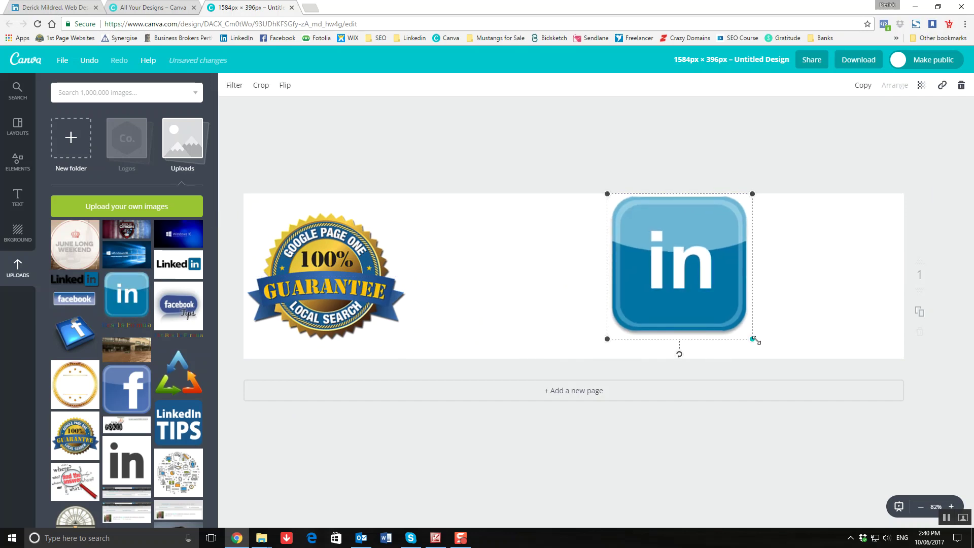
pyautogui.press('Delete')
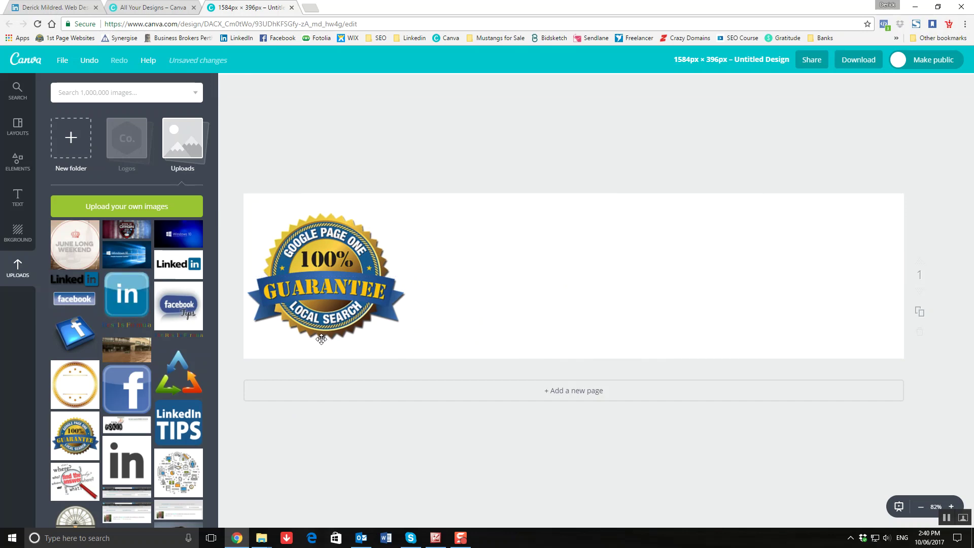
# Add the LinkedIn TIPS image, shrink it, and move it toward the lower right.
pyautogui.moveTo(179, 424); pyautogui.dragTo(712, 290)
pyautogui.click(712, 290)
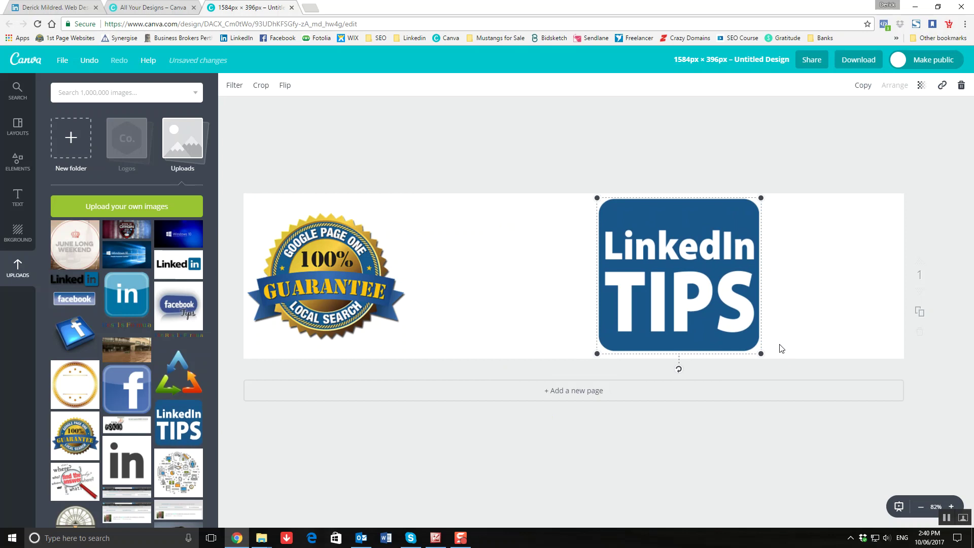
pyautogui.moveTo(758, 350); pyautogui.dragTo(672, 261)
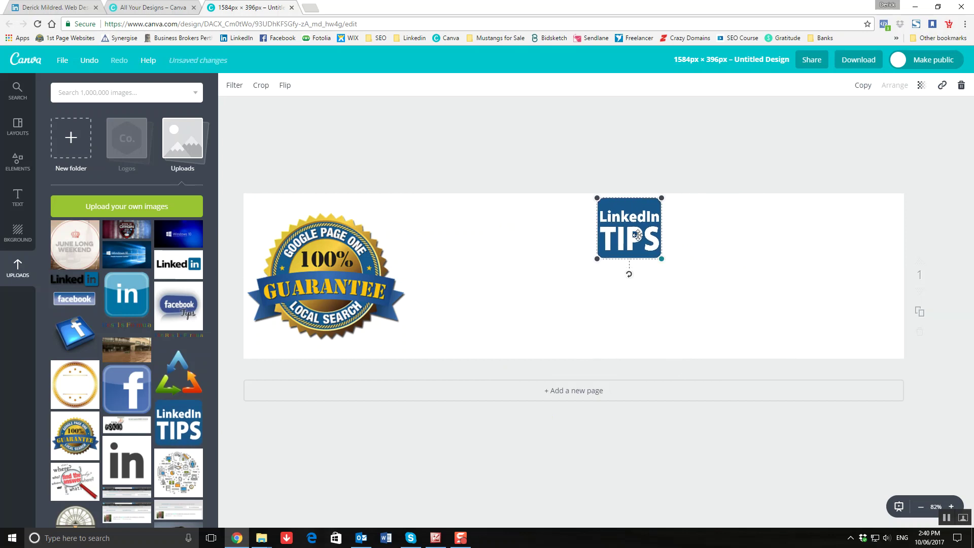
pyautogui.moveTo(633, 231); pyautogui.dragTo(721, 312)
pyautogui.click(575, 315)
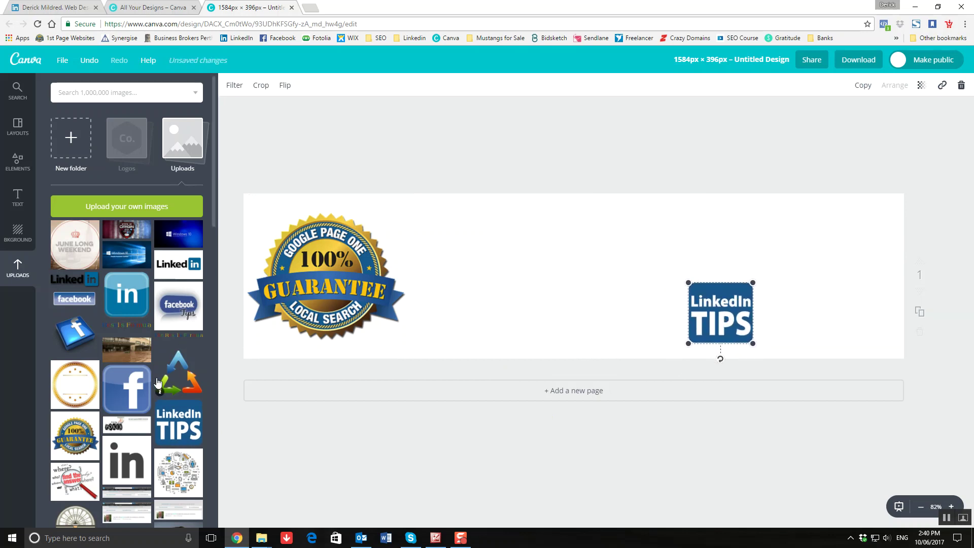
# Add a shrunken Facebook icon stacked above the smaller LinkedIn TIPS image.
pyautogui.moveTo(127, 389)
pyautogui.mouseDown()
pyautogui.moveTo(515, 294)
pyautogui.moveTo(555, 272)
pyautogui.mouseUp()
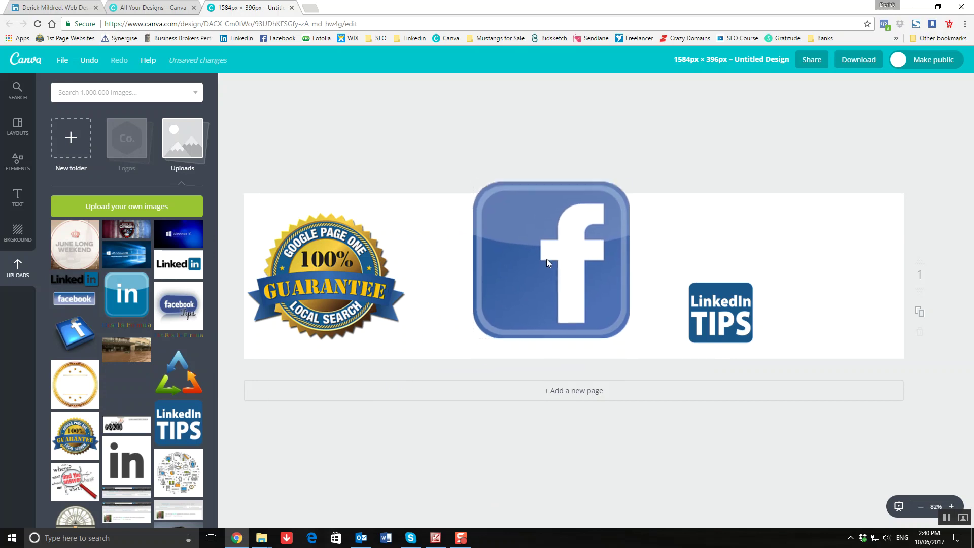
pyautogui.moveTo(635, 361)
pyautogui.mouseDown()
pyautogui.moveTo(600, 307)
pyautogui.moveTo(544, 259)
pyautogui.mouseUp()
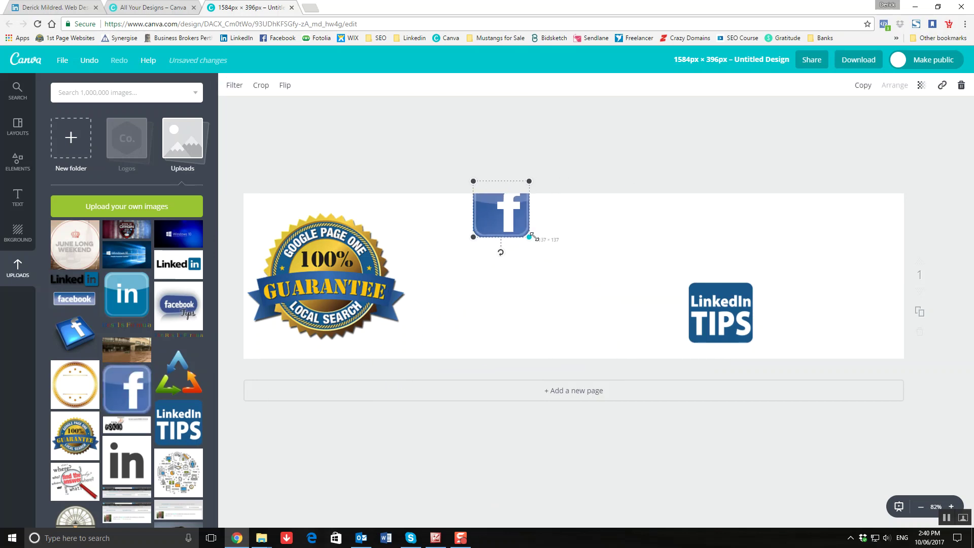
pyautogui.moveTo(510, 221); pyautogui.dragTo(727, 245)
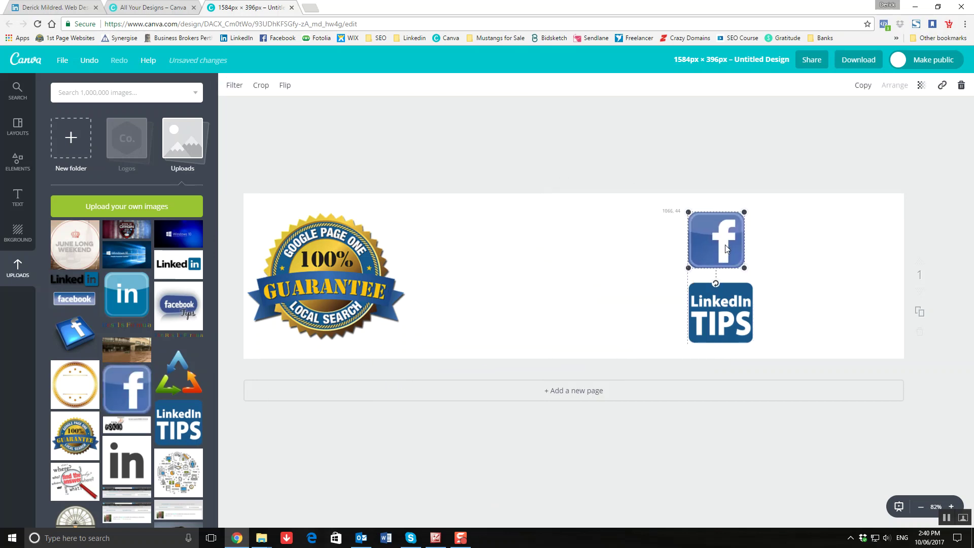
pyautogui.click(732, 320)
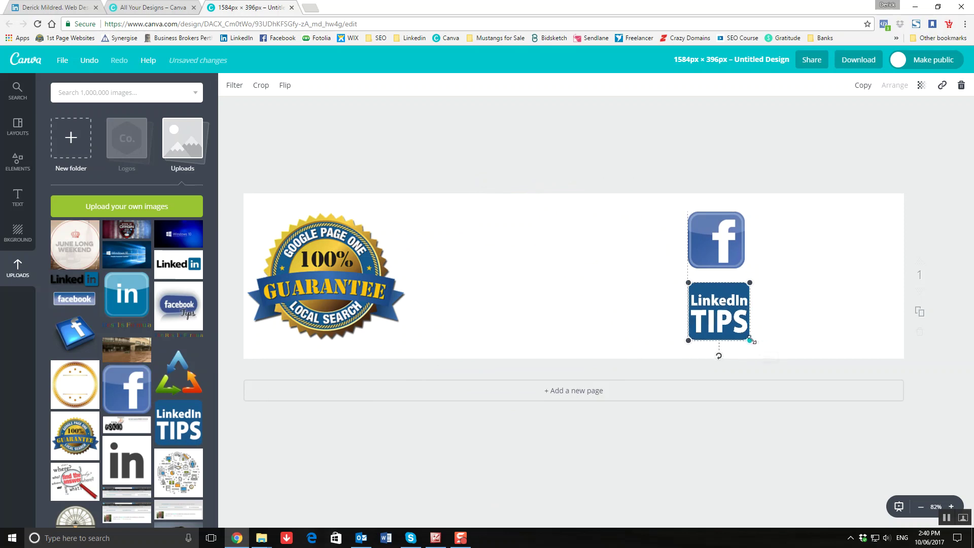
pyautogui.moveTo(756, 346)
pyautogui.mouseDown()
pyautogui.moveTo(716, 289)
pyautogui.moveTo(746, 307)
pyautogui.moveTo(719, 334)
pyautogui.mouseUp()
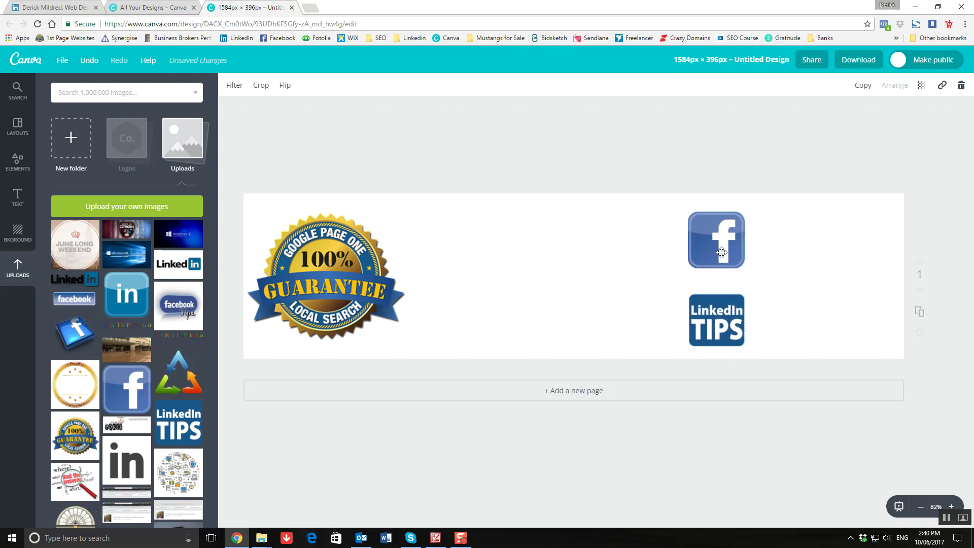
pyautogui.moveTo(721, 255); pyautogui.dragTo(722, 273)
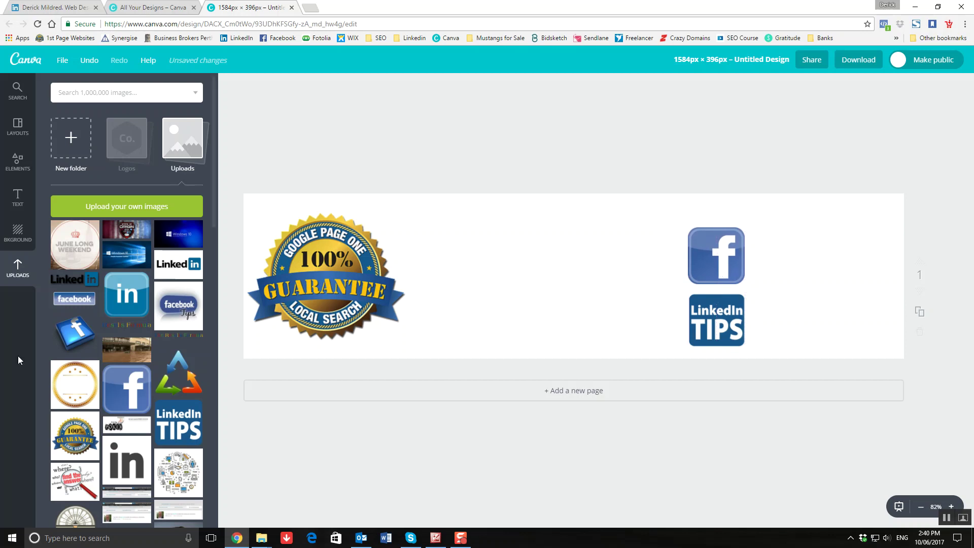
# Add a body text line and move it near the top of the banner.
pyautogui.click(19, 195)
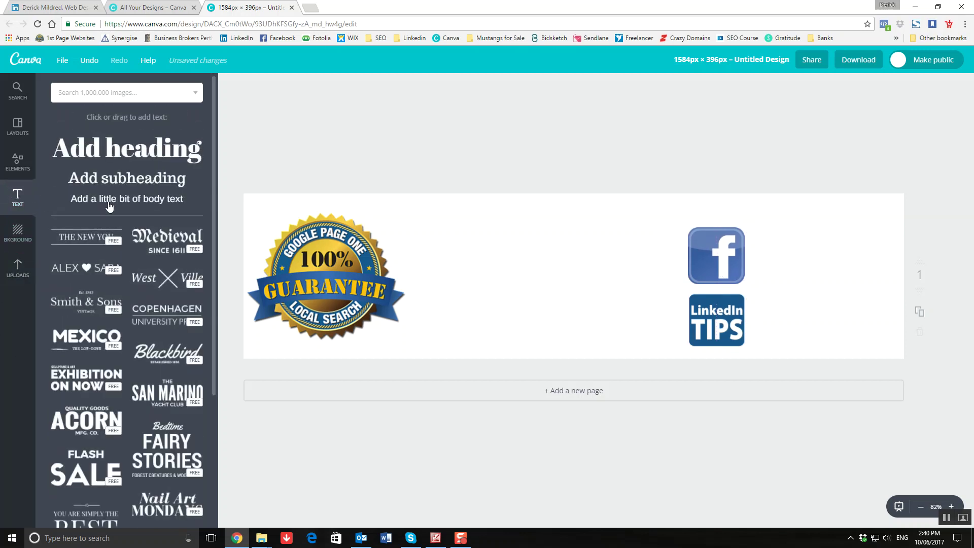
pyautogui.click(113, 200)
pyautogui.moveTo(480, 257); pyautogui.dragTo(503, 220)
pyautogui.doubleClick(502, 220)
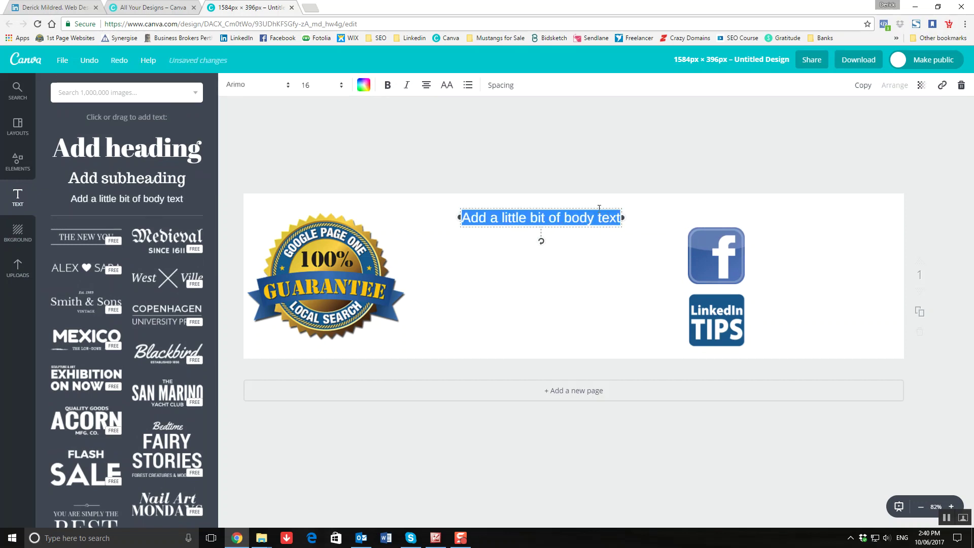
# Compare with the LinkedIn banner, widen the text box, and delete its placeholder text.
pyautogui.click(49, 8)
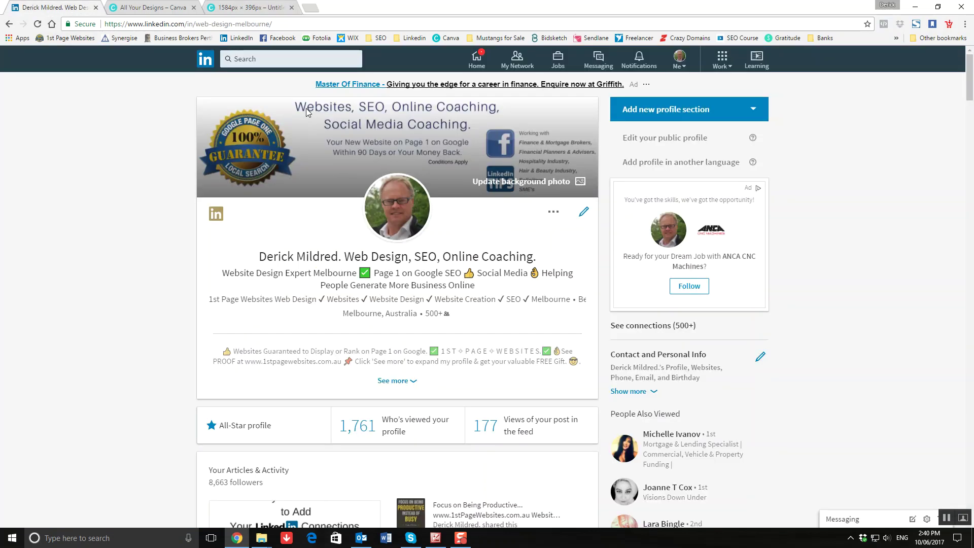
pyautogui.click(251, 8)
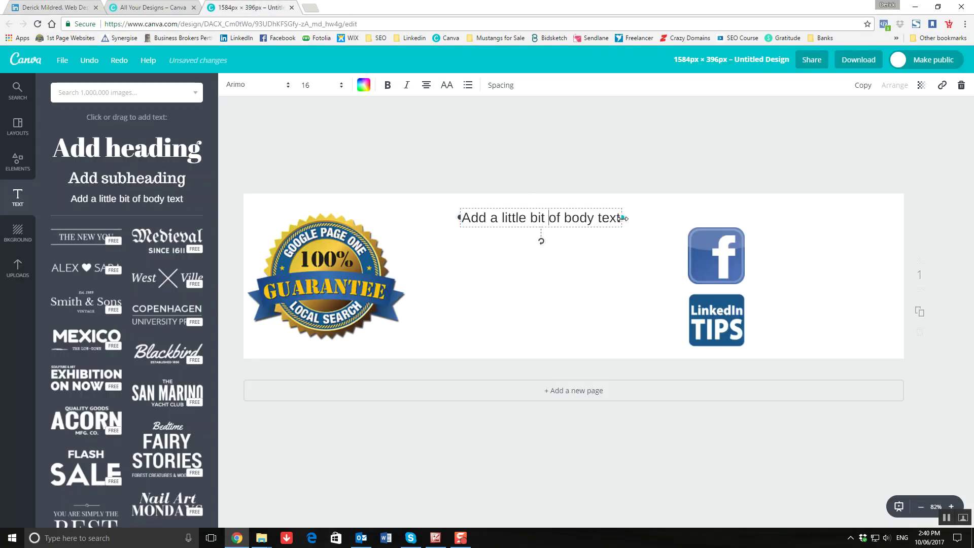
pyautogui.moveTo(625, 218); pyautogui.dragTo(707, 218)
pyautogui.doubleClick(664, 218)
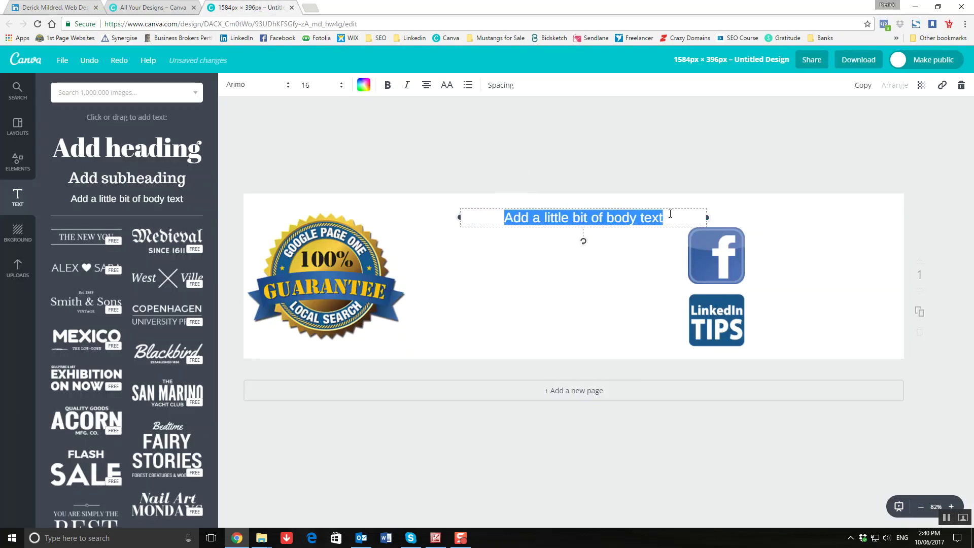
pyautogui.press('BackSpace')
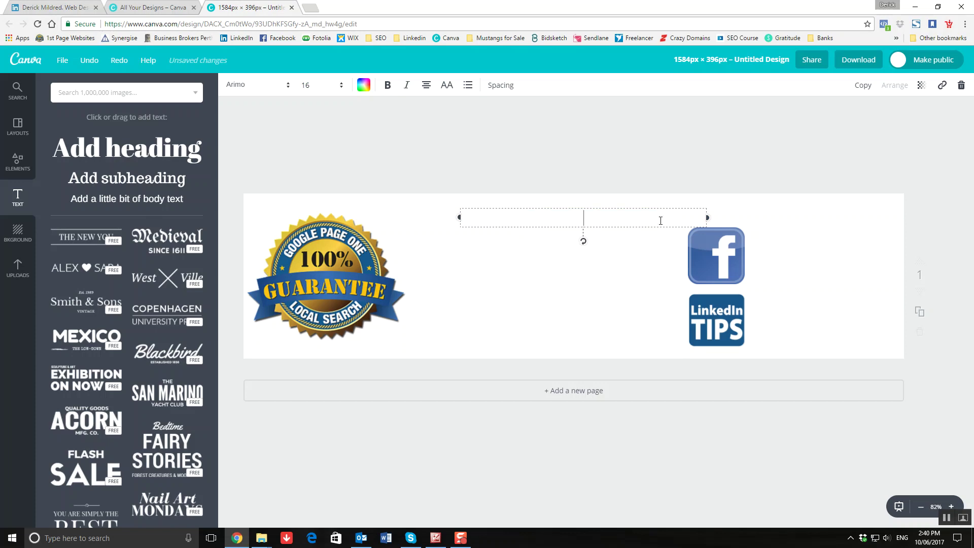
pyautogui.write('Websites')
pyautogui.write(', SEO ')
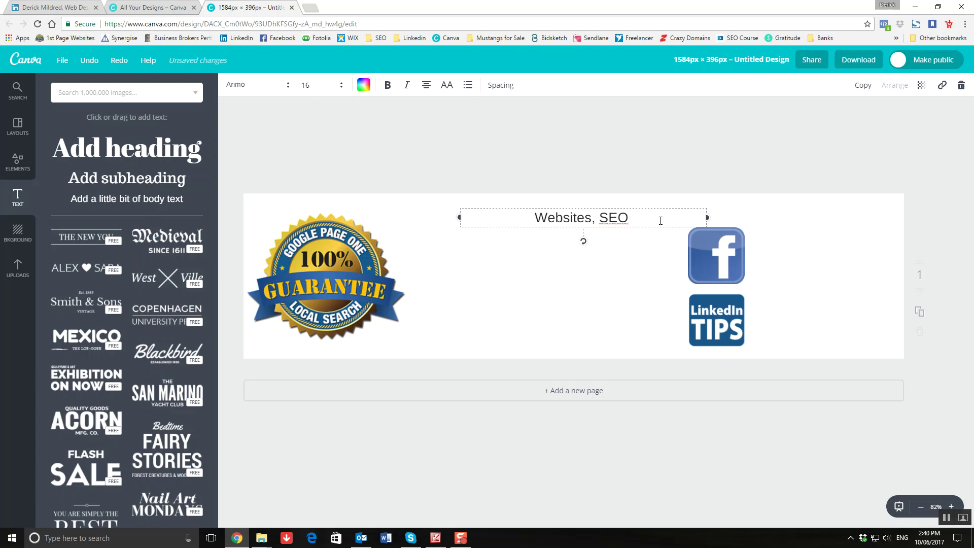
pyautogui.write('& Onli')
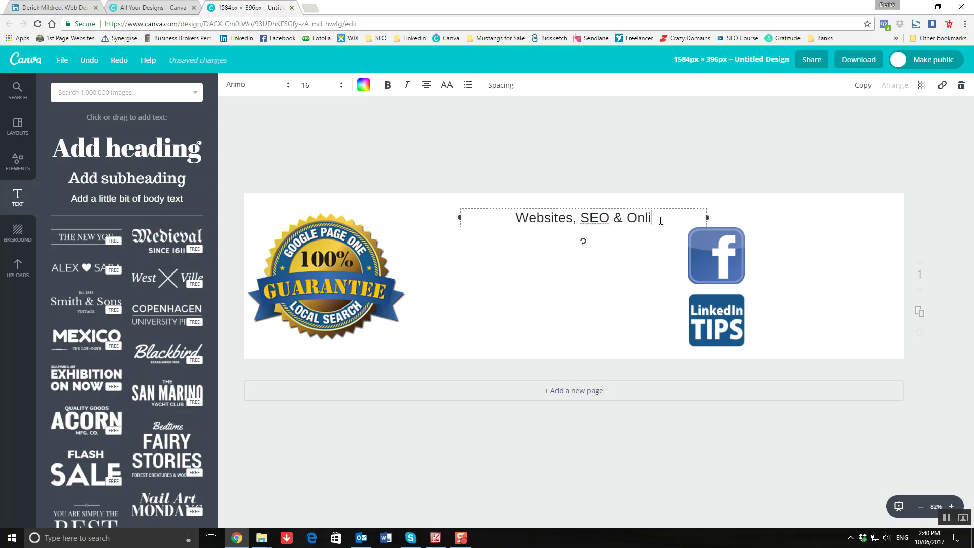
pyautogui.write('ne Coach')
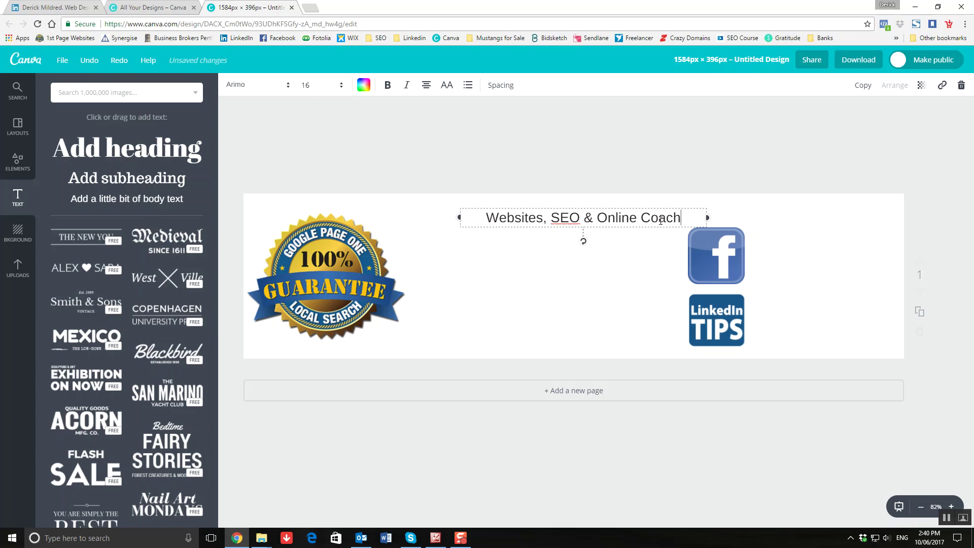
pyautogui.write('ing')
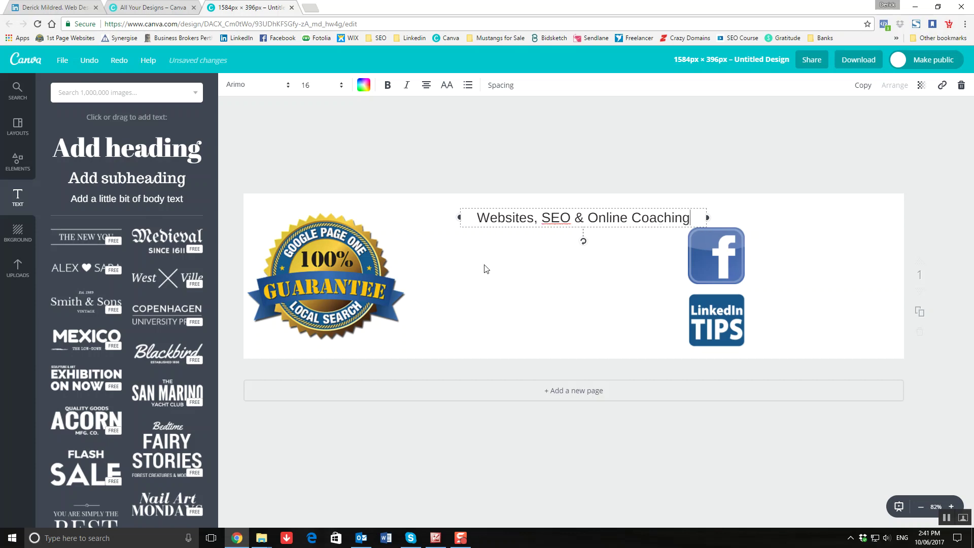
# Colour the heading text a custom dark navy blue.
pyautogui.moveTo(456, 216); pyautogui.dragTo(395, 217)
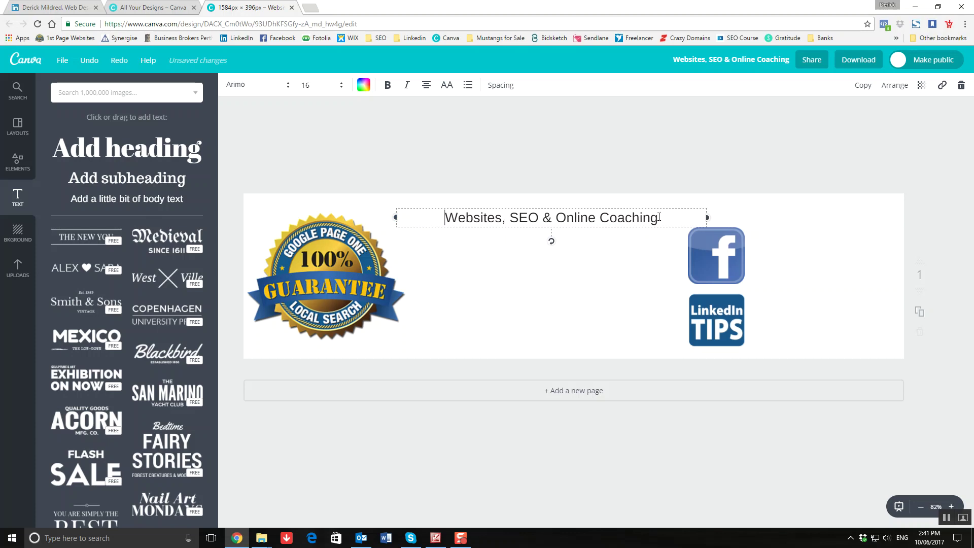
pyautogui.moveTo(660, 217); pyautogui.dragTo(447, 217)
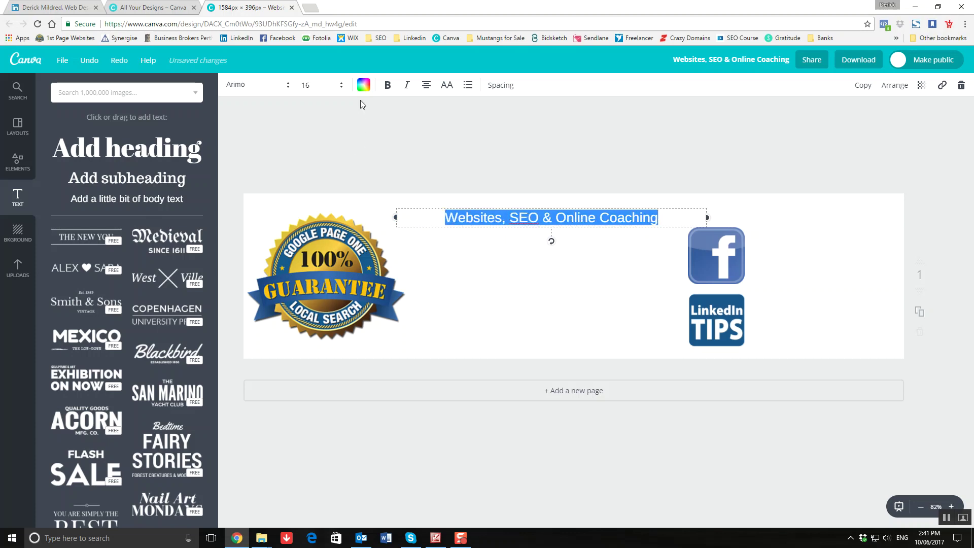
pyautogui.click(363, 84)
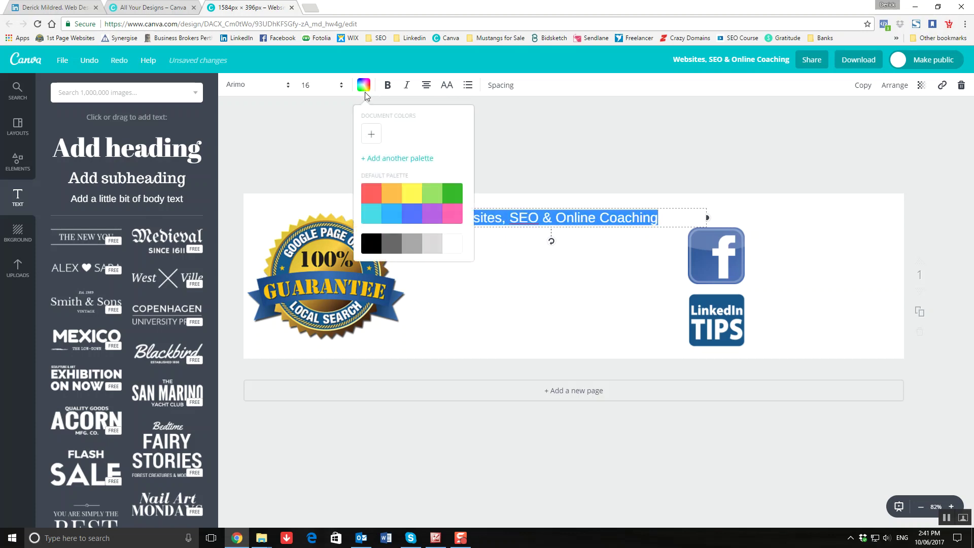
pyautogui.click(410, 216)
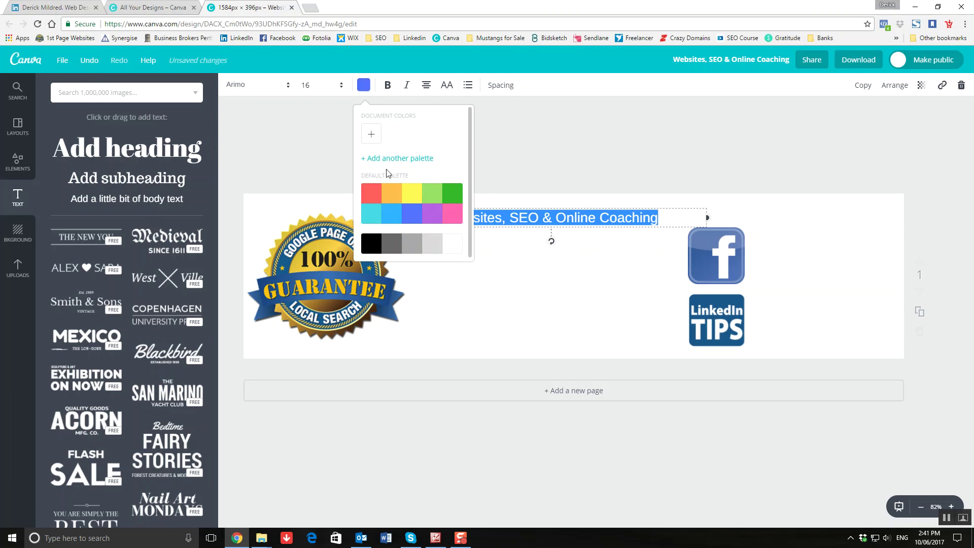
pyautogui.click(372, 135)
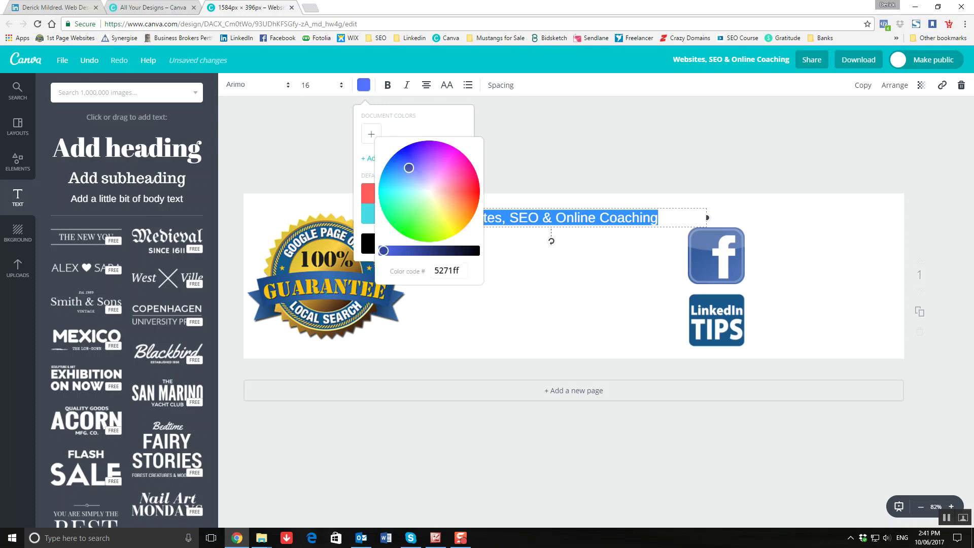
pyautogui.moveTo(384, 250); pyautogui.dragTo(438, 251)
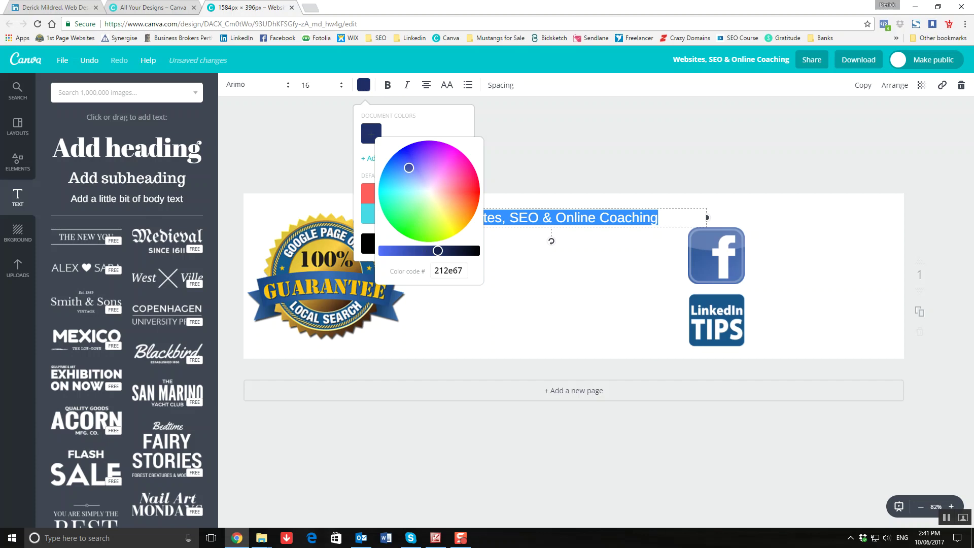
pyautogui.click(451, 328)
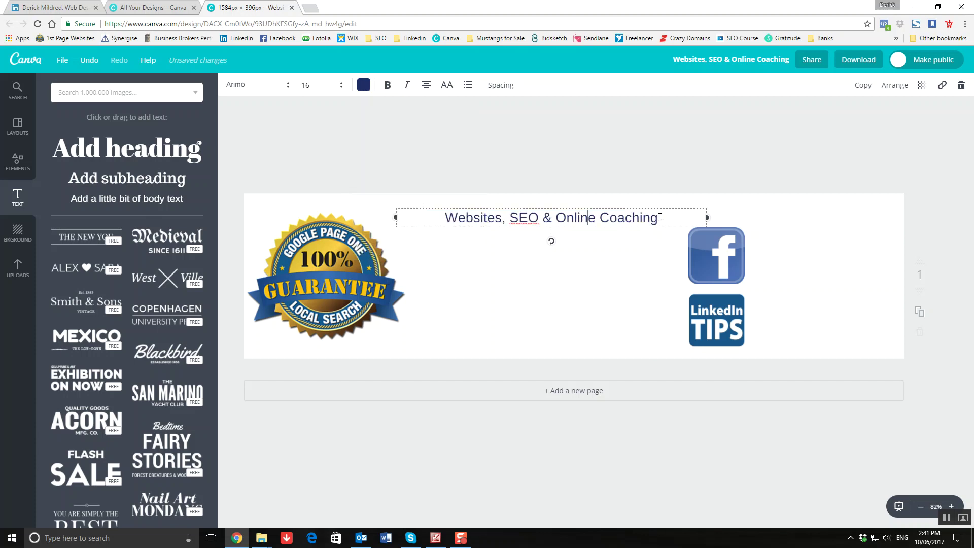
# Set the heading to font size 24, widened onto one line, and view LinkedIn's banner.
pyautogui.moveTo(660, 217); pyautogui.dragTo(445, 217)
pyautogui.click(340, 86)
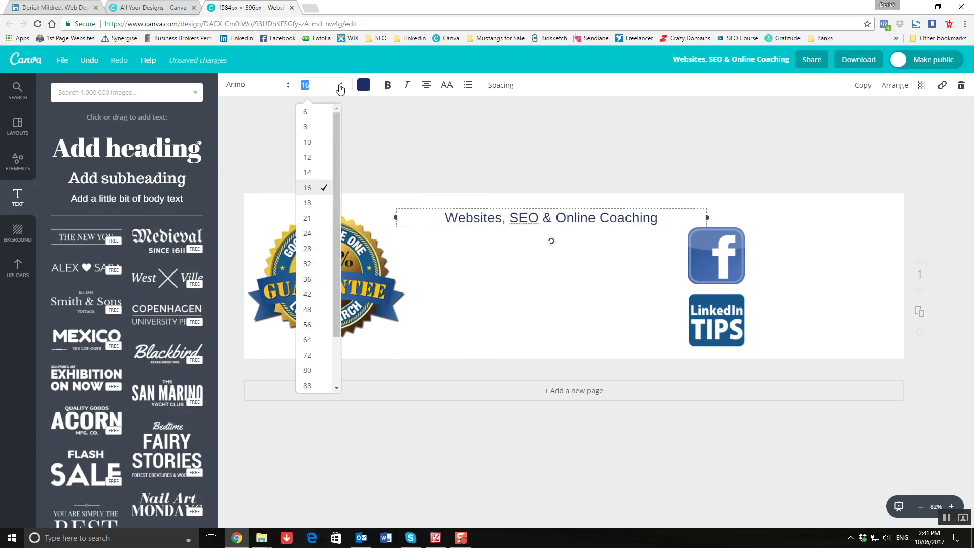
pyautogui.click(315, 243)
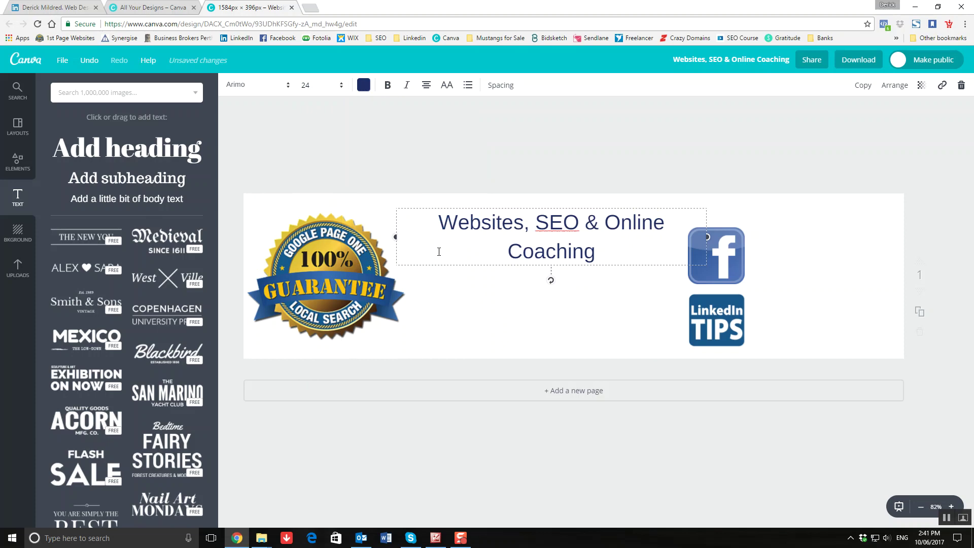
pyautogui.moveTo(395, 238); pyautogui.dragTo(356, 238)
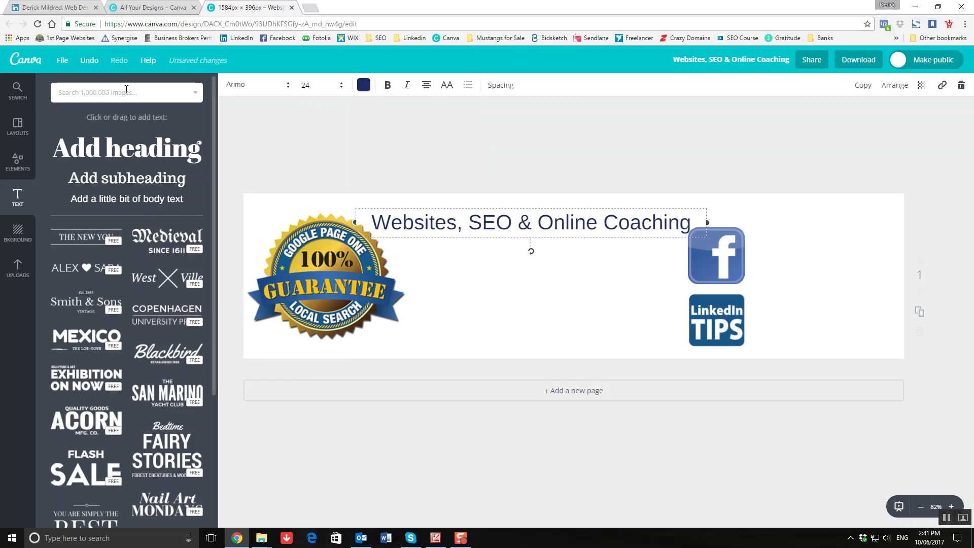
pyautogui.click(73, 13)
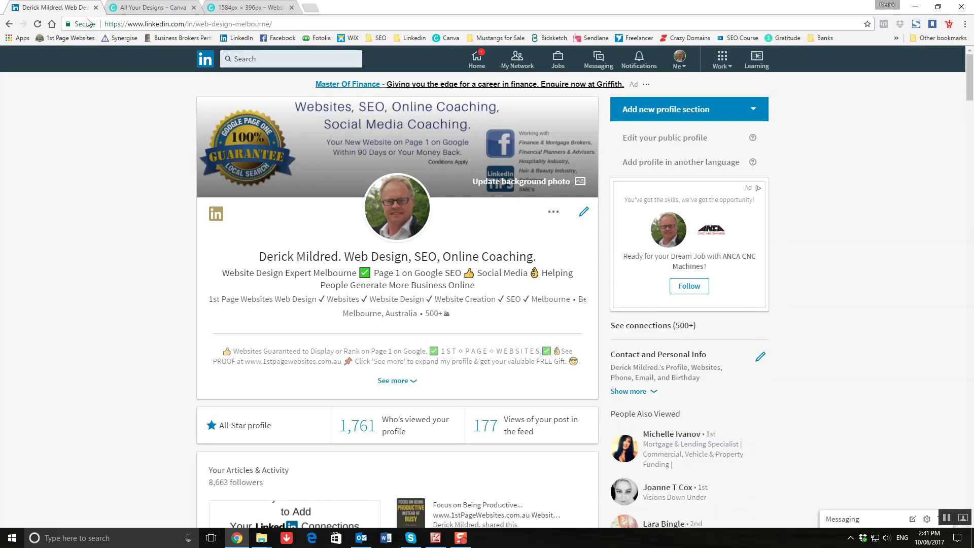
# Remove the ampersand from the heading and move it to the banner's top centre.
pyautogui.click(250, 8)
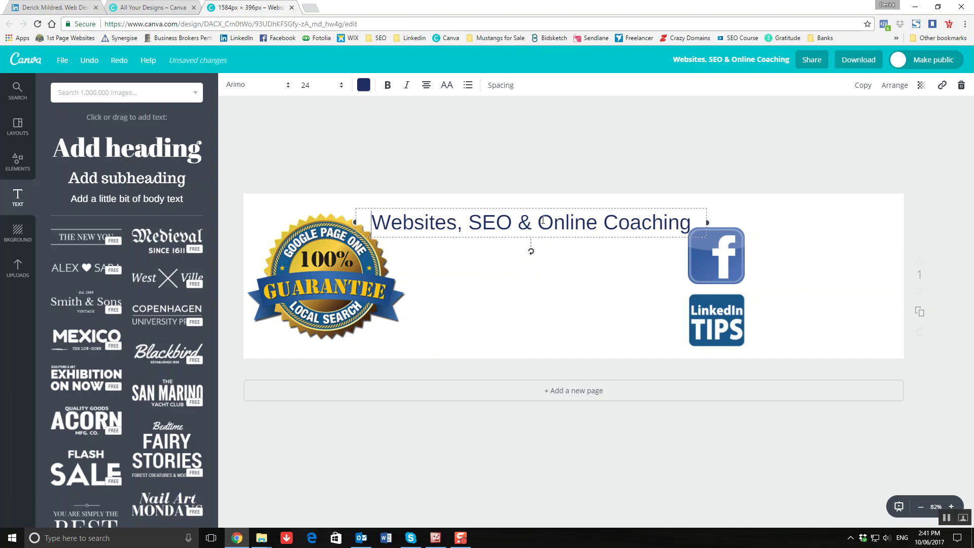
pyautogui.press('BackSpace')
pyautogui.press('BackSpace')
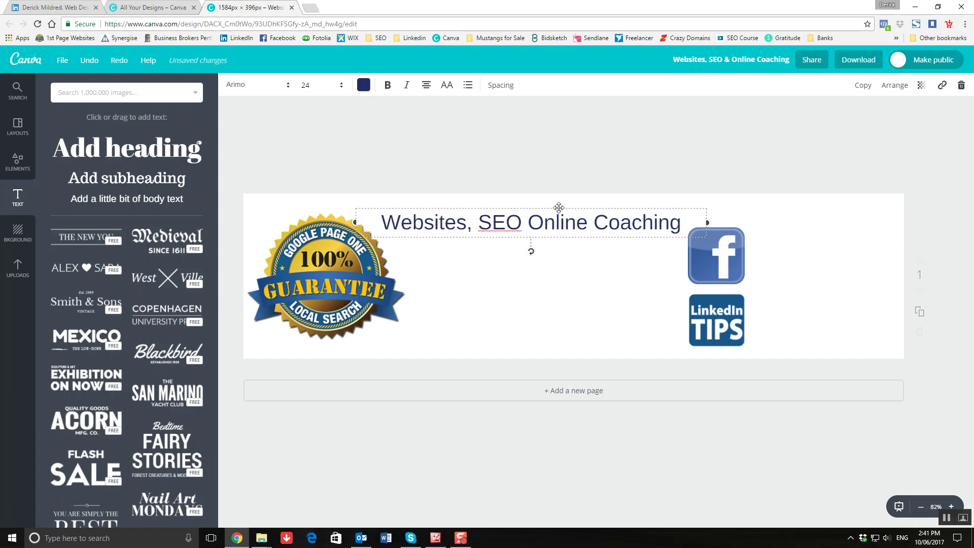
pyautogui.write(',')
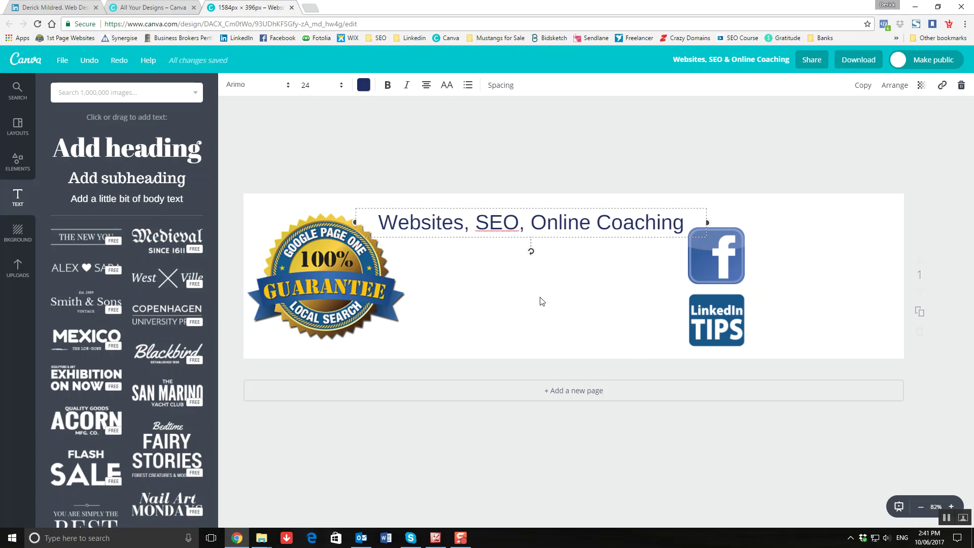
pyautogui.click(533, 259)
pyautogui.moveTo(534, 220)
pyautogui.mouseDown()
pyautogui.moveTo(561, 211)
pyautogui.moveTo(553, 211)
pyautogui.mouseUp()
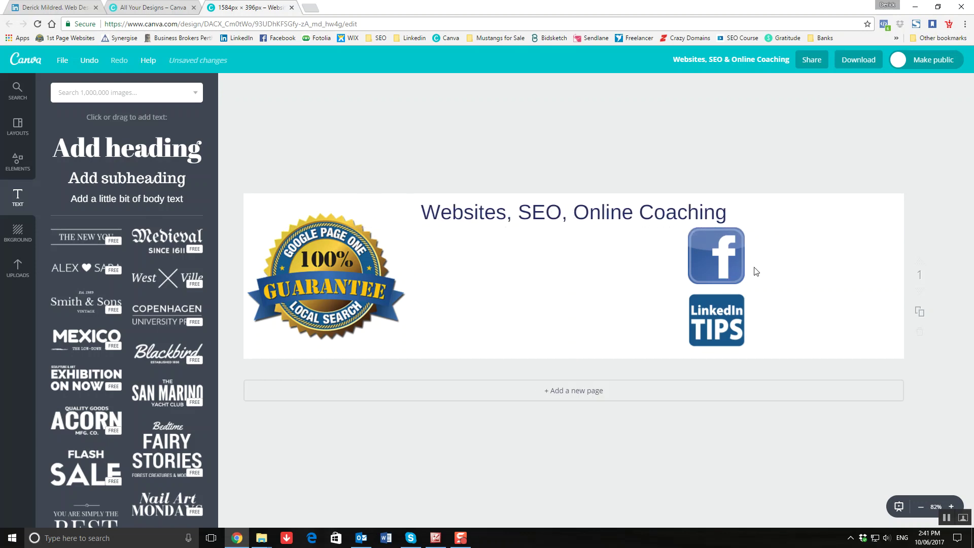
# Shift the Facebook icon and LinkedIn Tips image right, keeping them aligned.
pyautogui.moveTo(716, 257); pyautogui.dragTo(718, 263)
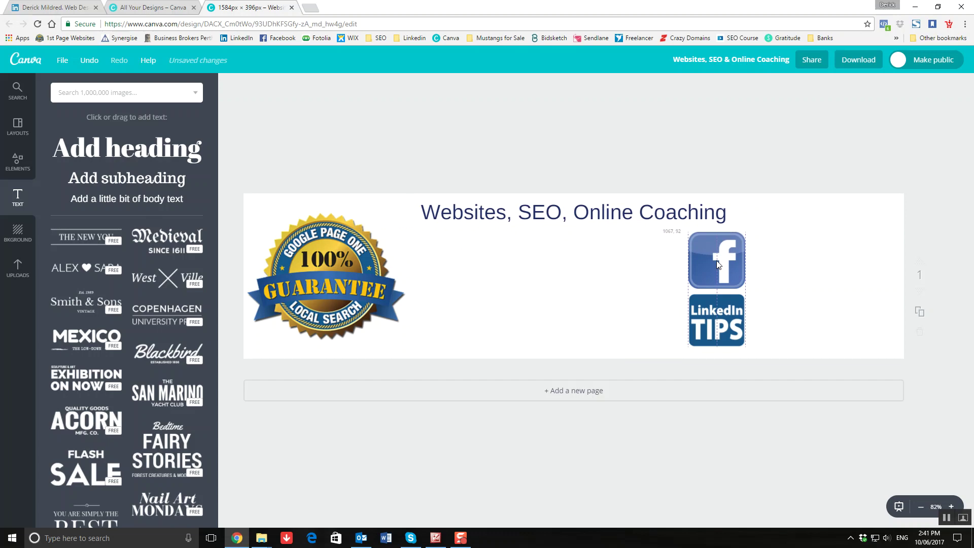
pyautogui.moveTo(729, 327); pyautogui.dragTo(729, 333)
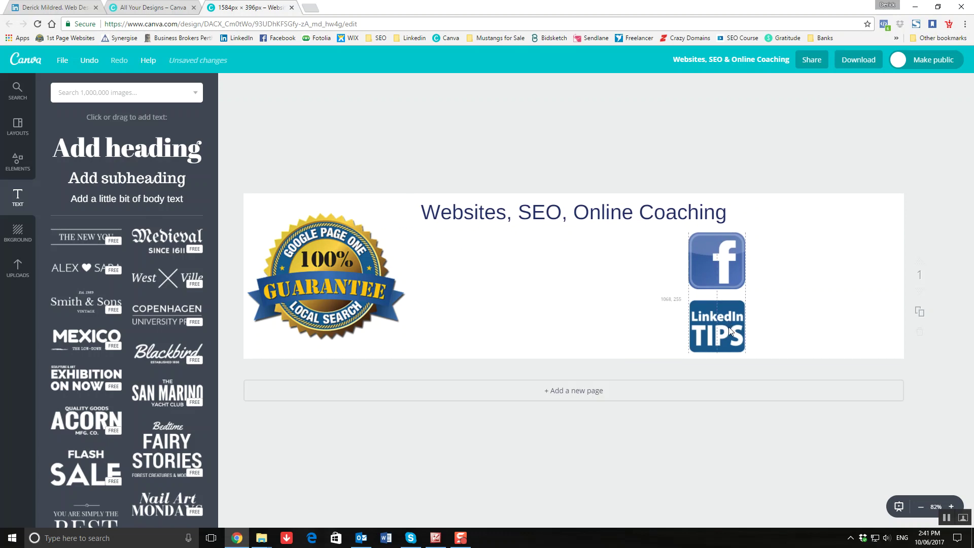
pyautogui.moveTo(722, 265); pyautogui.dragTo(743, 273)
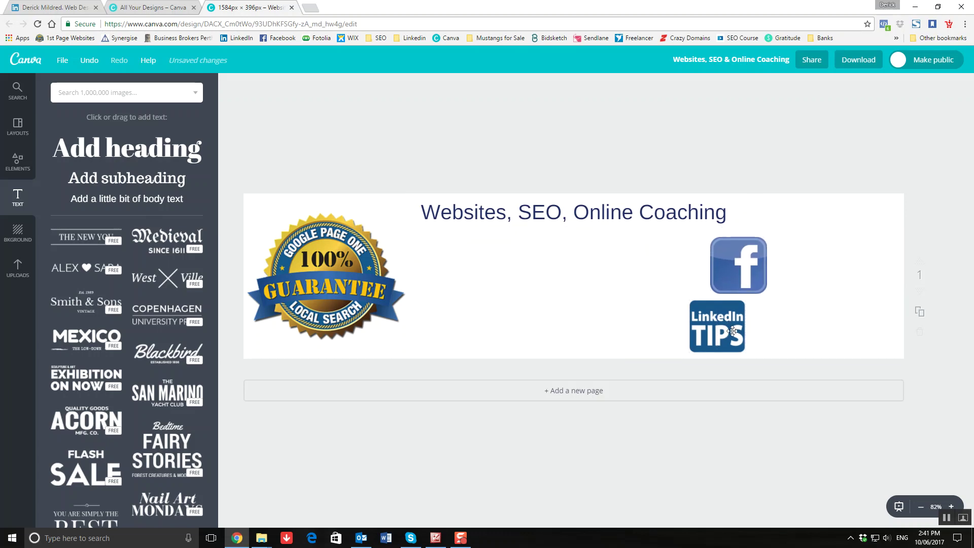
pyautogui.moveTo(724, 327); pyautogui.dragTo(746, 330)
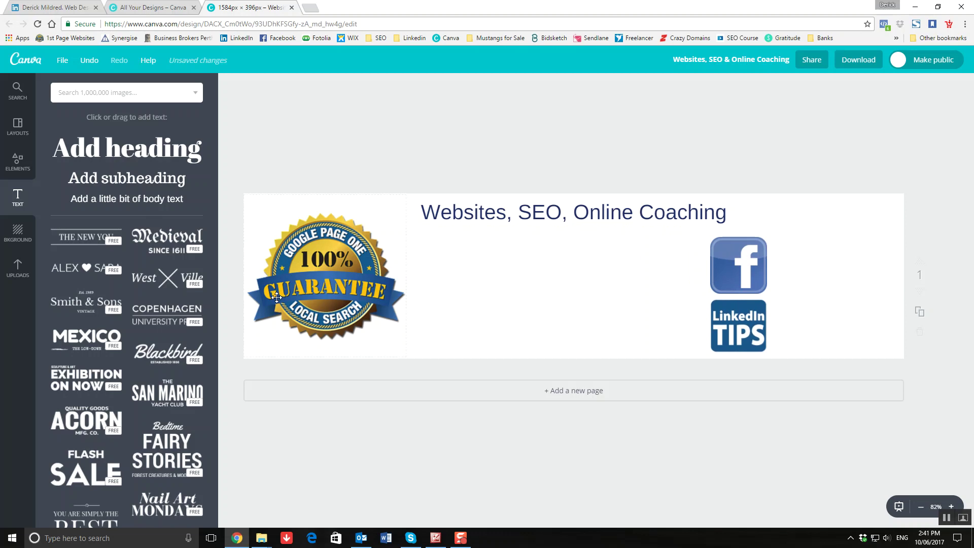
# Add a new body text element and clear its placeholder text.
pyautogui.click(102, 199)
pyautogui.doubleClick(574, 275)
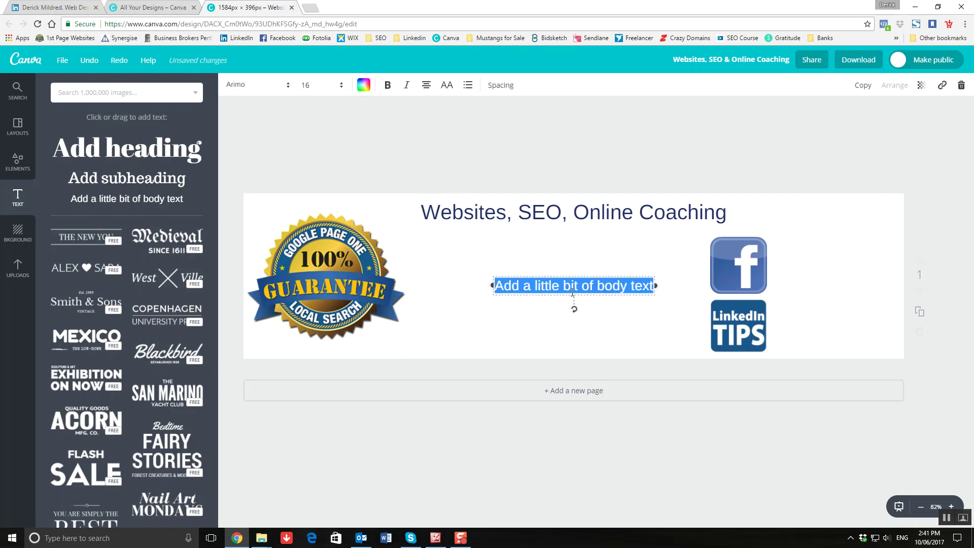
pyautogui.click(607, 285)
pyautogui.doubleClick(643, 286)
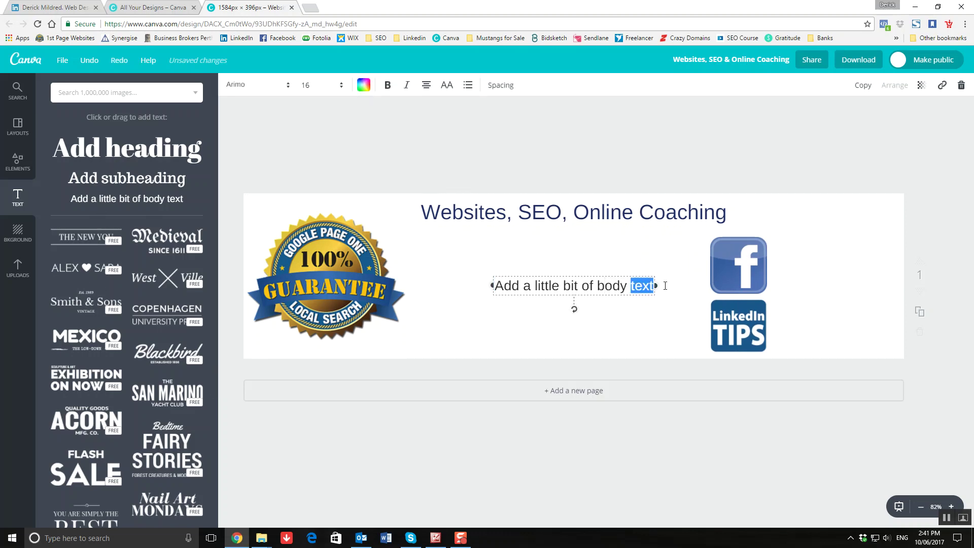
pyautogui.click(651, 285)
pyautogui.press('BackSpace')
pyautogui.press('BackSpace')
pyautogui.press('BackSpace')
pyautogui.press('BackSpace')
pyautogui.press('BackSpace')
pyautogui.press('BackSpace')
pyautogui.press('BackSpace')
pyautogui.press('BackSpace')
pyautogui.press('BackSpace')
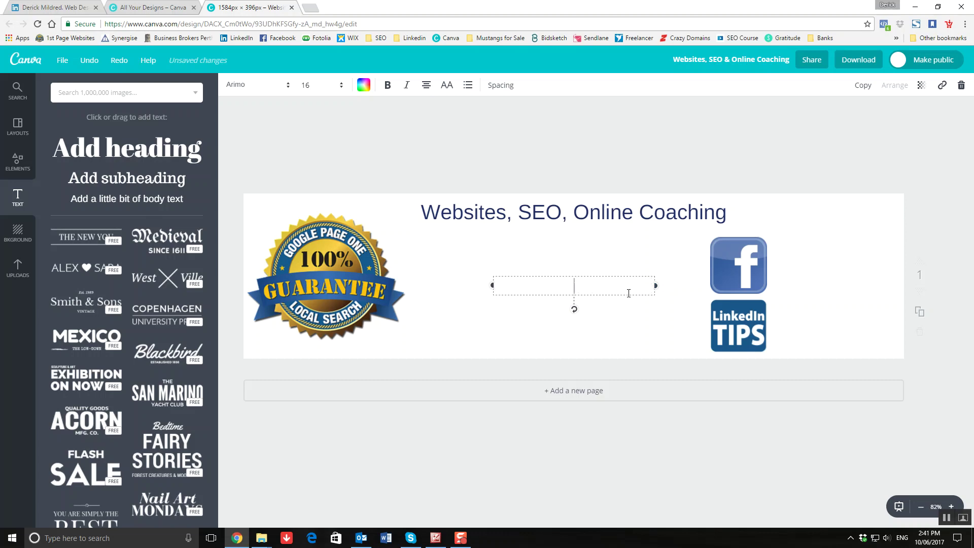
pyautogui.write('Soci')
pyautogui.write('al Medi')
pyautogui.write('a Coach')
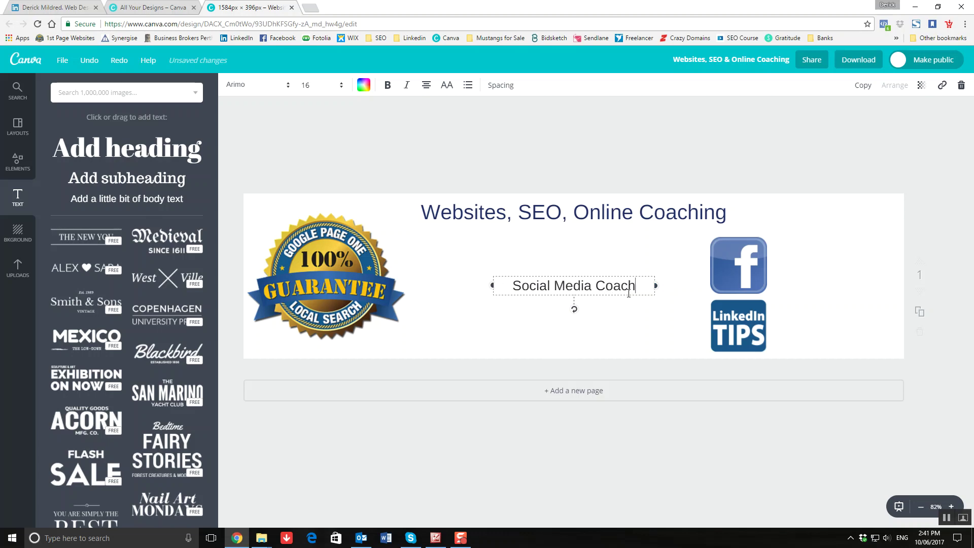
pyautogui.write('ing')
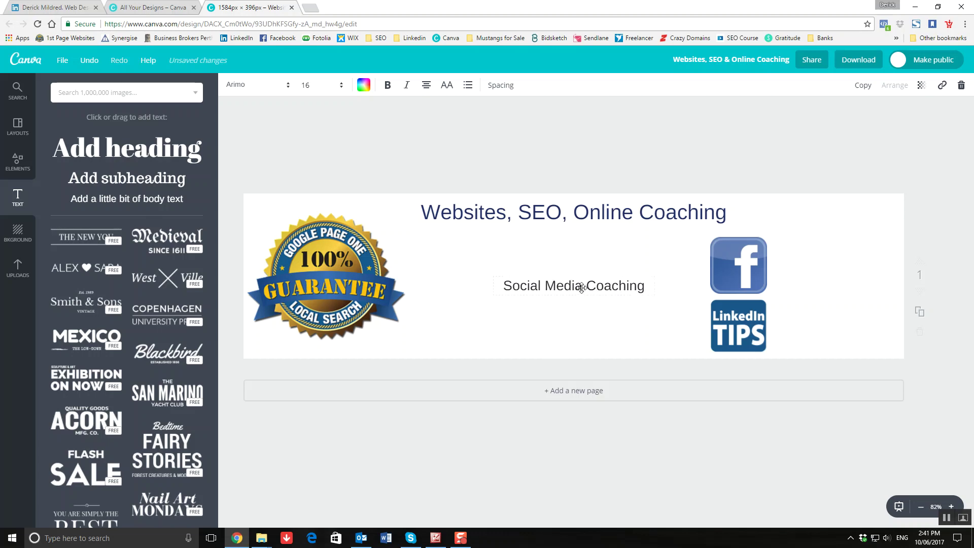
# Move the Social Media Coaching line under the heading, widen it, and centre it.
pyautogui.moveTo(585, 288); pyautogui.dragTo(580, 244)
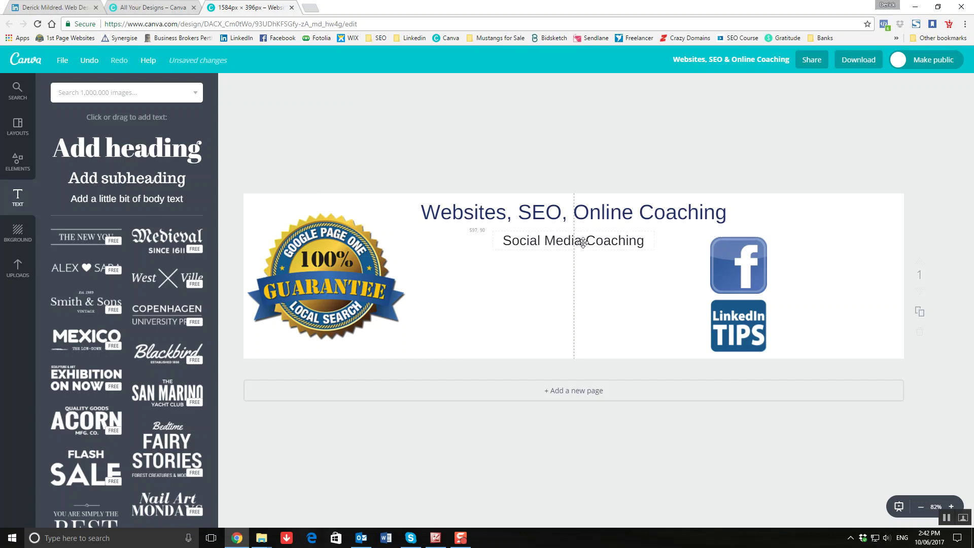
pyautogui.click(513, 241)
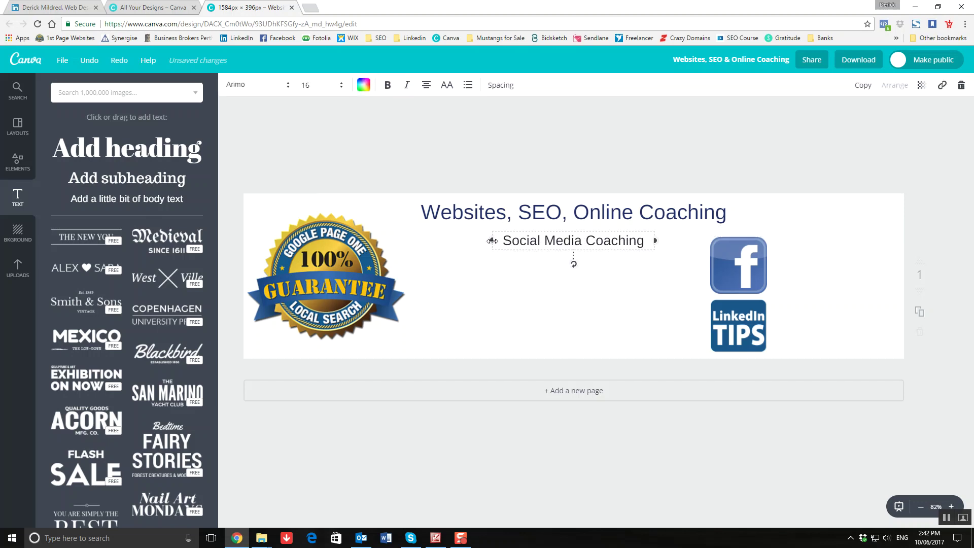
pyautogui.moveTo(491, 240); pyautogui.dragTo(450, 241)
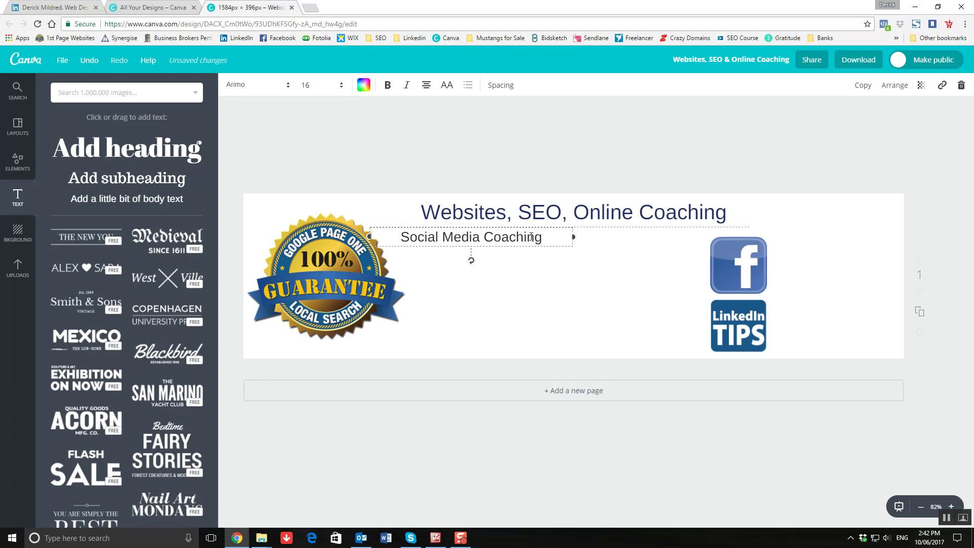
pyautogui.moveTo(554, 241); pyautogui.dragTo(574, 241)
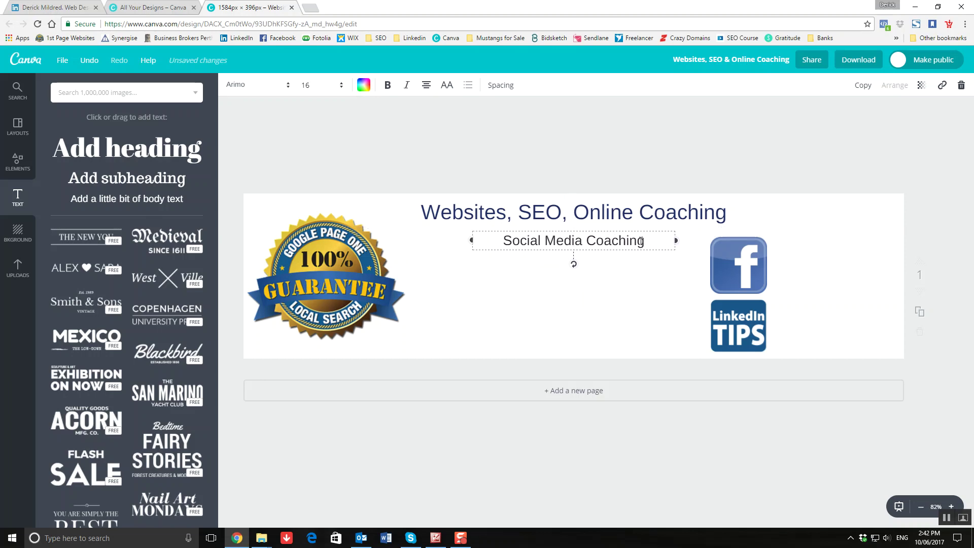
# Set the Social Media Coaching text to size 21 and nudge it closer to the heading.
pyautogui.moveTo(646, 241); pyautogui.dragTo(498, 250)
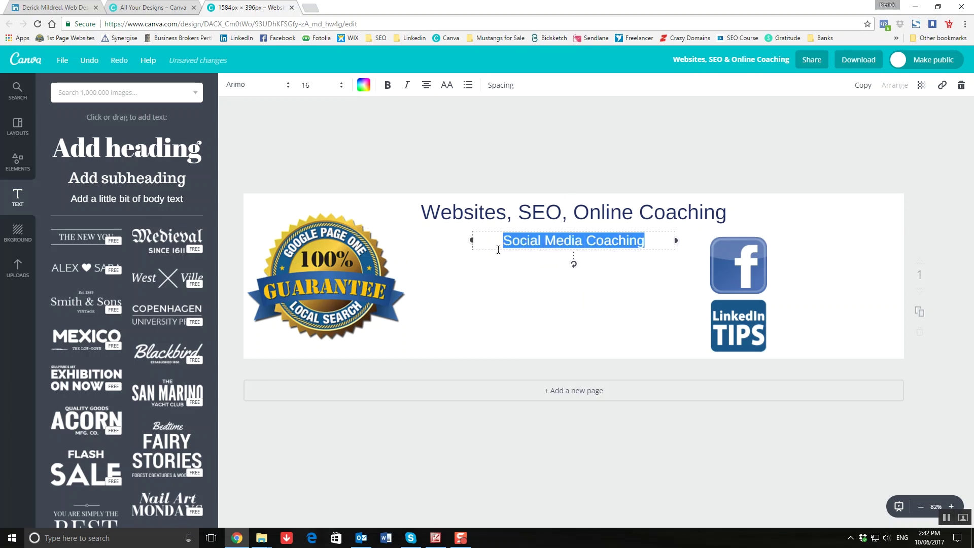
pyautogui.click(341, 85)
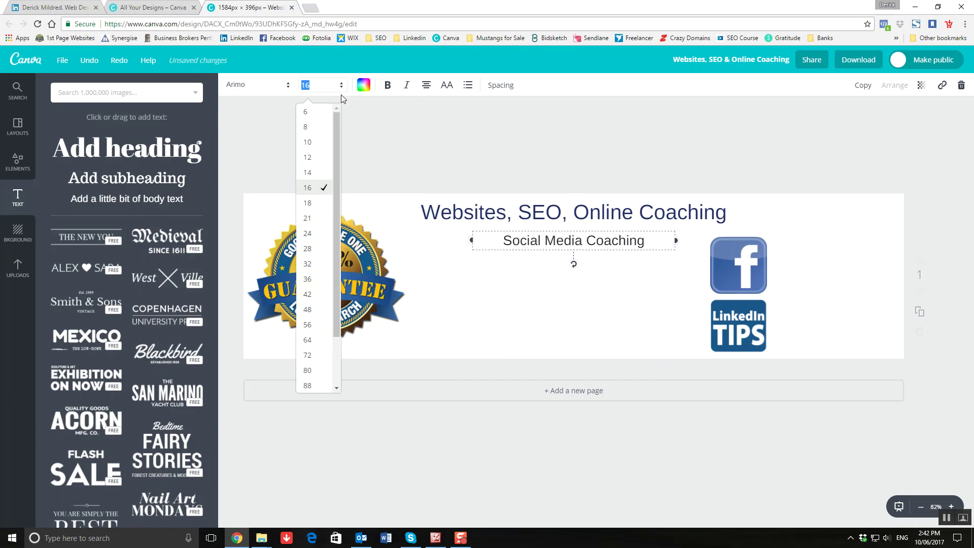
pyautogui.click(317, 227)
pyautogui.click(556, 310)
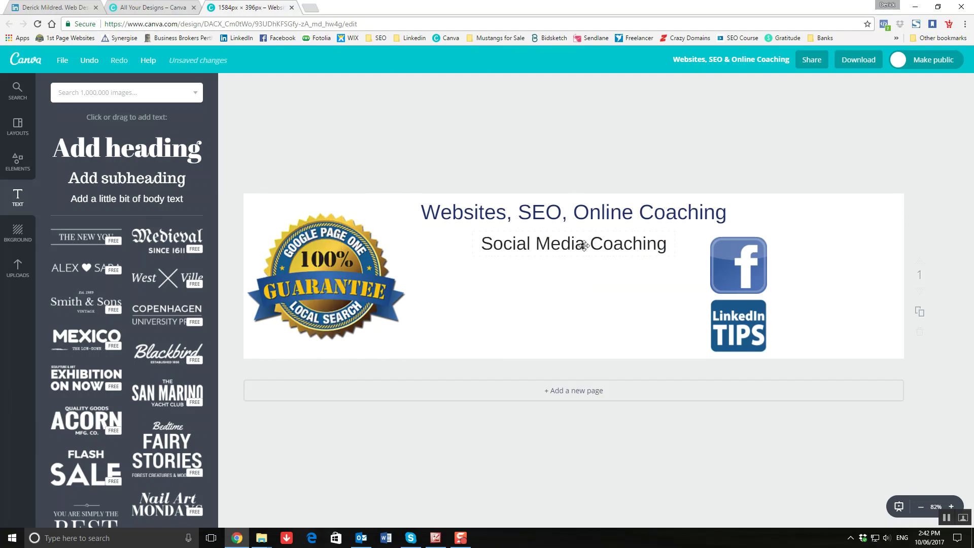
pyautogui.moveTo(577, 246); pyautogui.dragTo(576, 243)
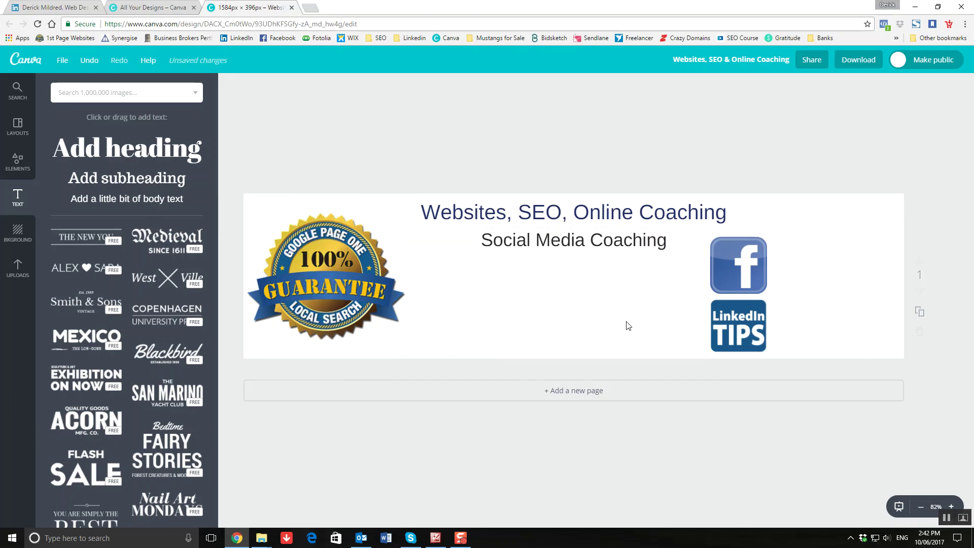
# Download the banner as a PNG image and open the downloaded file.
pyautogui.click(858, 60)
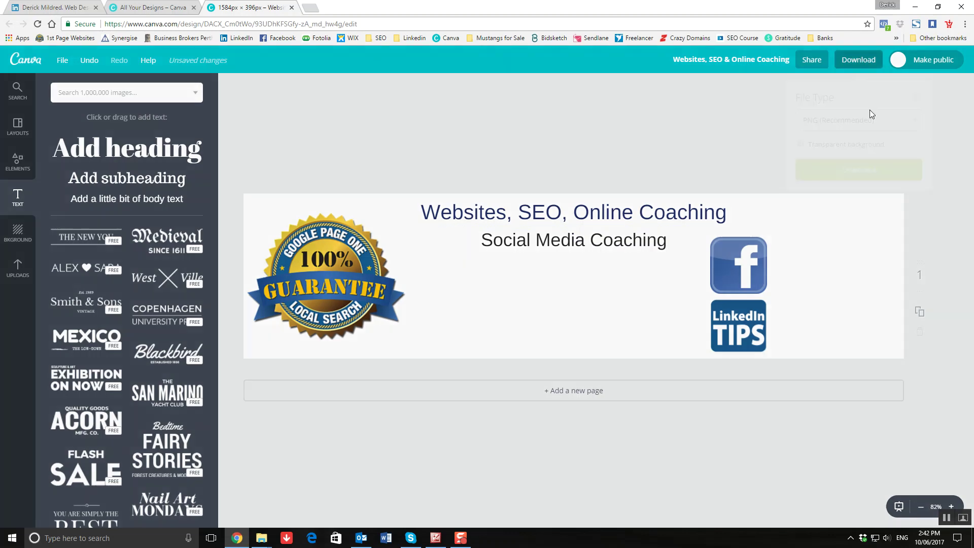
pyautogui.click(859, 163)
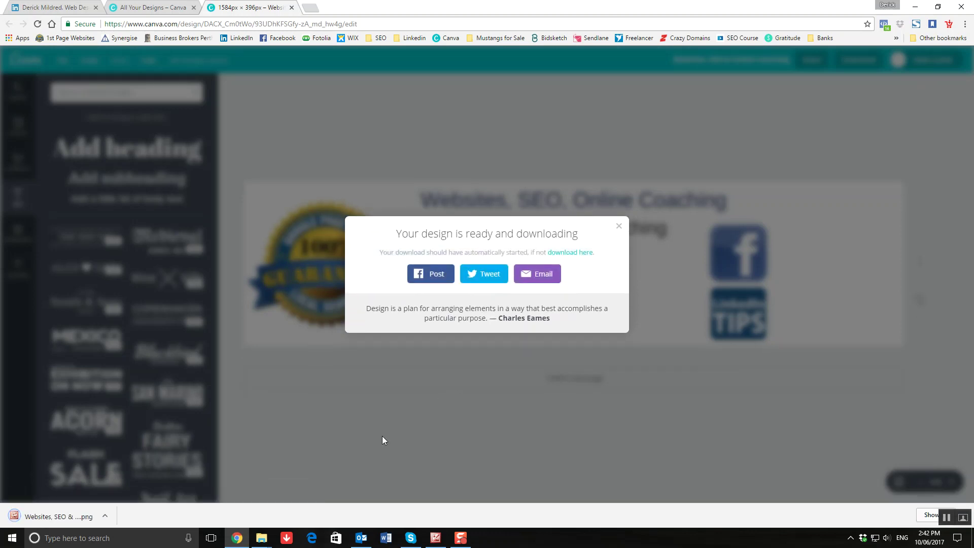
pyautogui.click(58, 517)
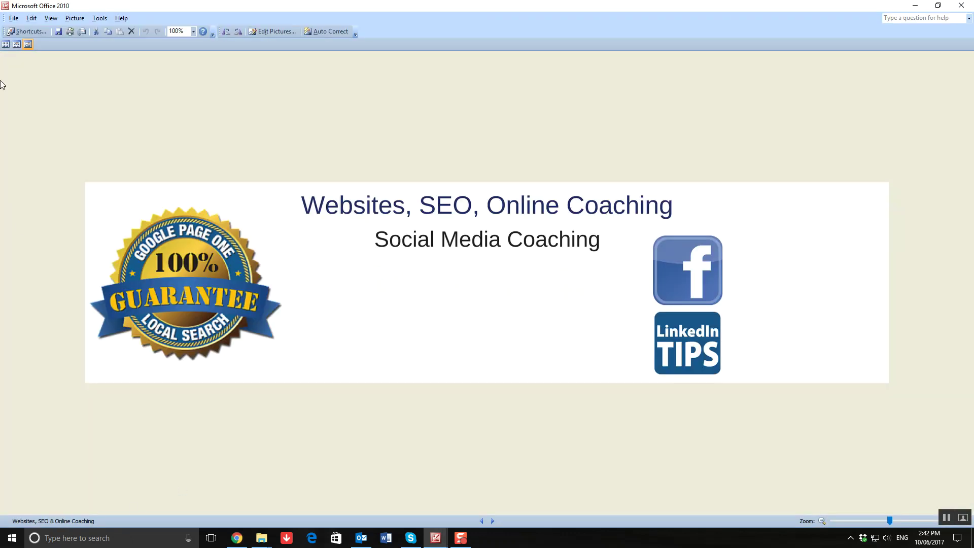
# Save As into Data (D:) > 1 - 06122013 > A + LinkedIn > Header Images.
pyautogui.click(13, 18)
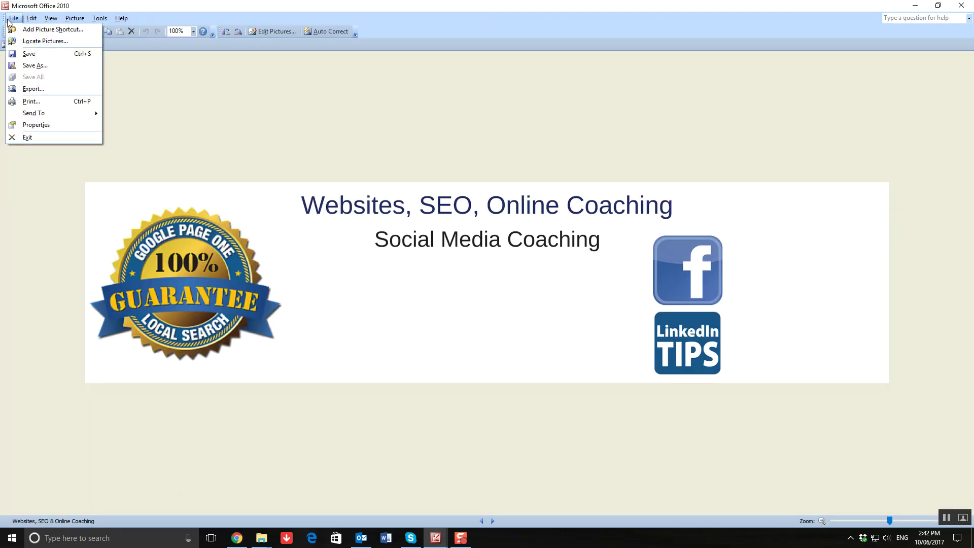
pyautogui.click(34, 65)
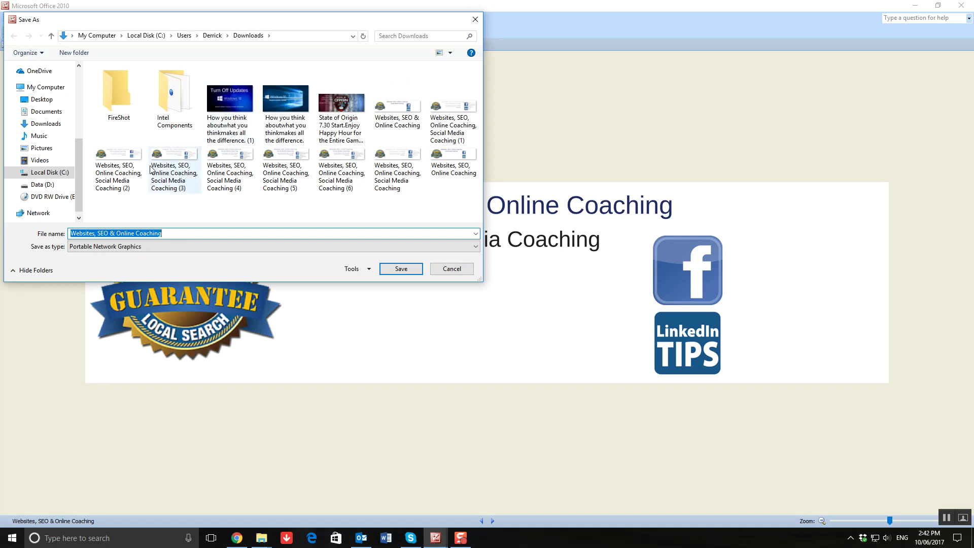
pyautogui.click(42, 184)
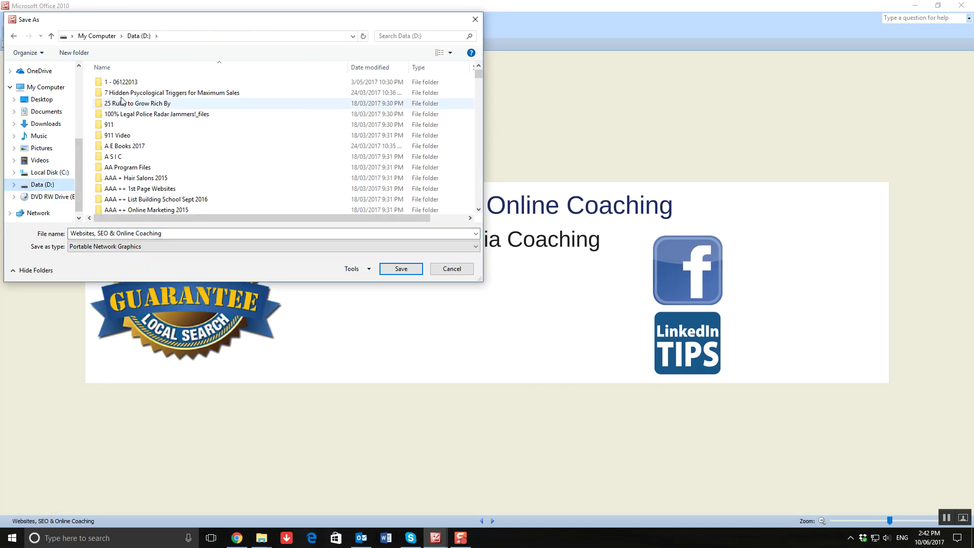
pyautogui.doubleClick(122, 81)
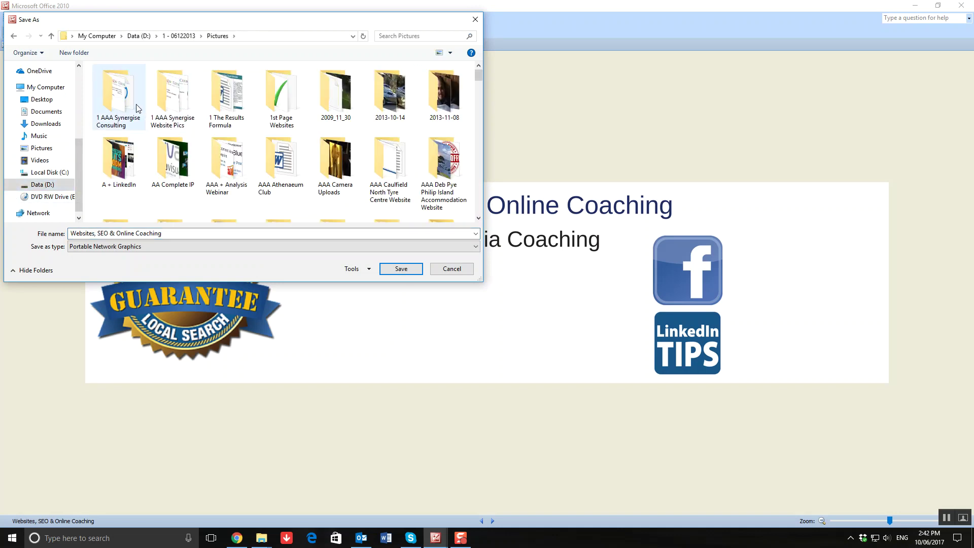
pyautogui.doubleClick(118, 169)
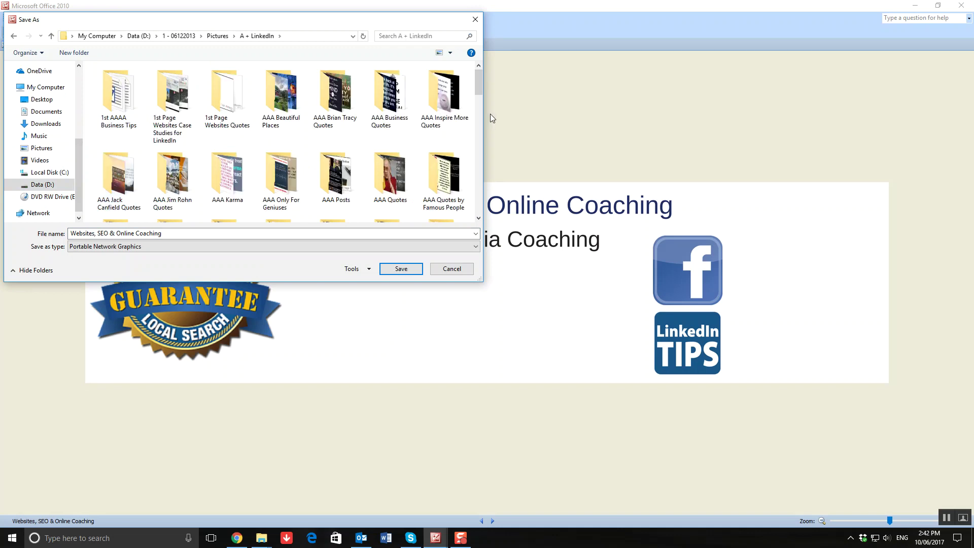
pyautogui.moveTo(478, 86); pyautogui.dragTo(478, 126)
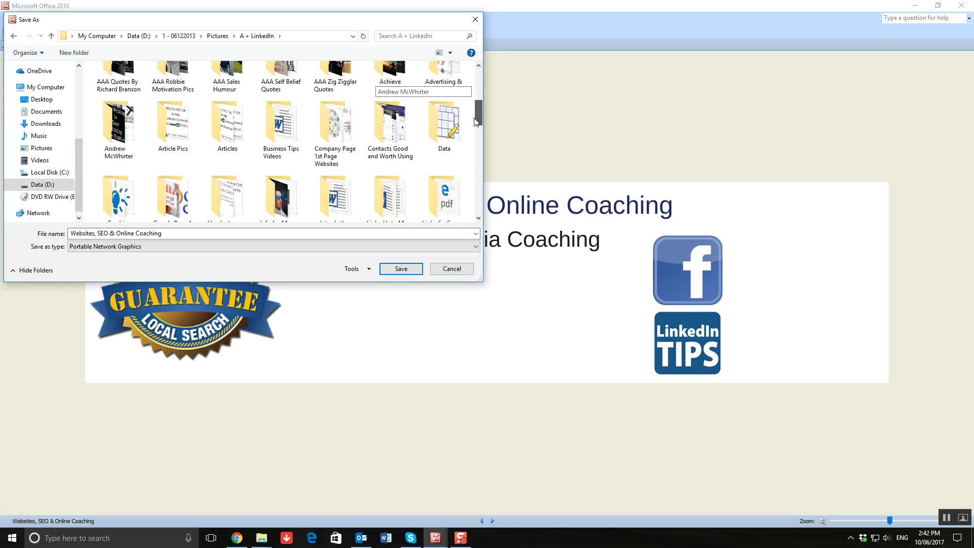
pyautogui.doubleClick(237, 149)
# Replace the file name with 'Sample Image' and save the PNG copy.
pyautogui.click(179, 233)
pyautogui.press('BackSpace')
pyautogui.write('Sample Image 1')
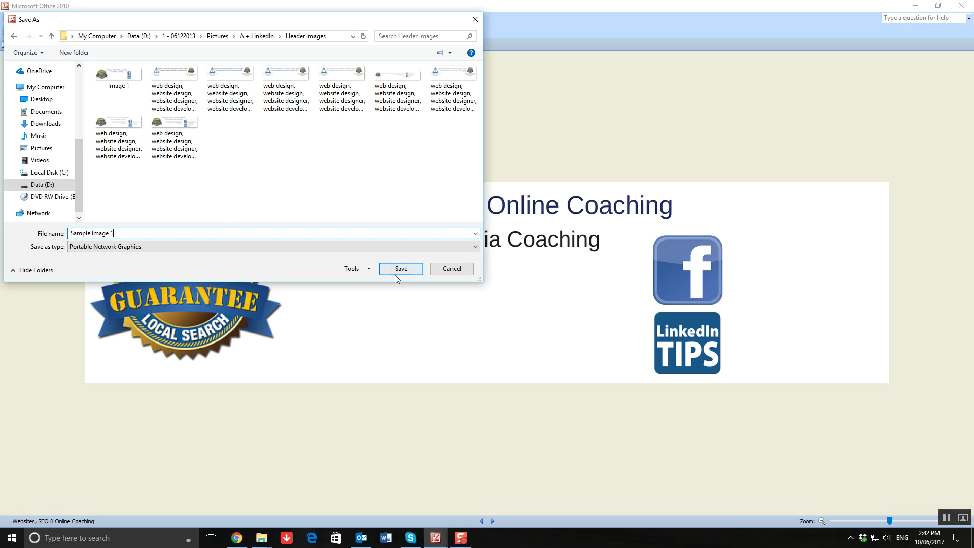
pyautogui.click(401, 268)
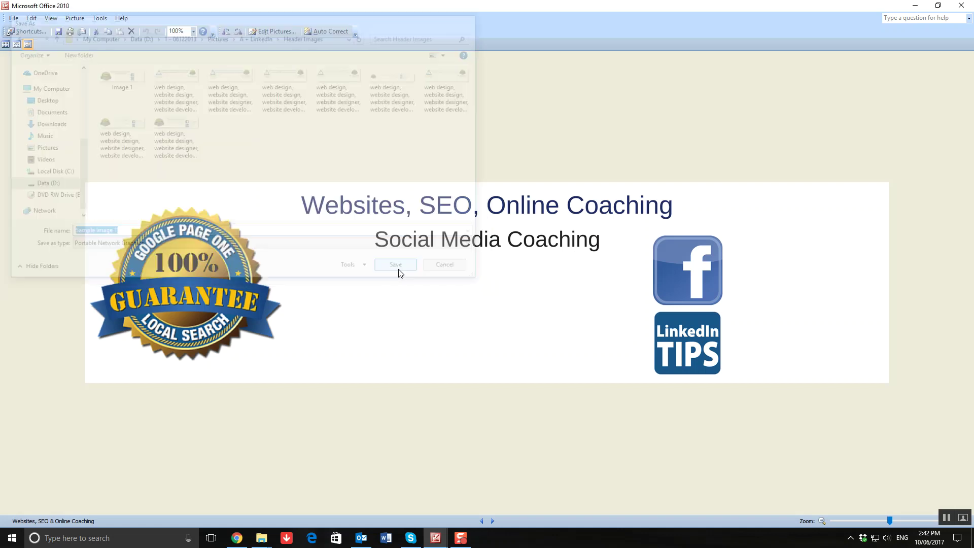
pyautogui.click(236, 538)
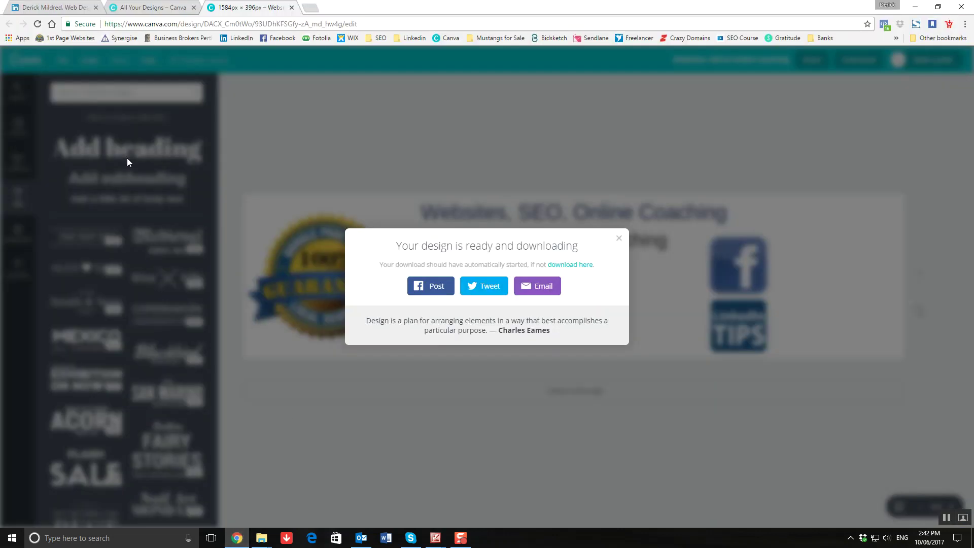
# Delete the current LinkedIn profile background photo.
pyautogui.click(74, 10)
pyautogui.click(524, 185)
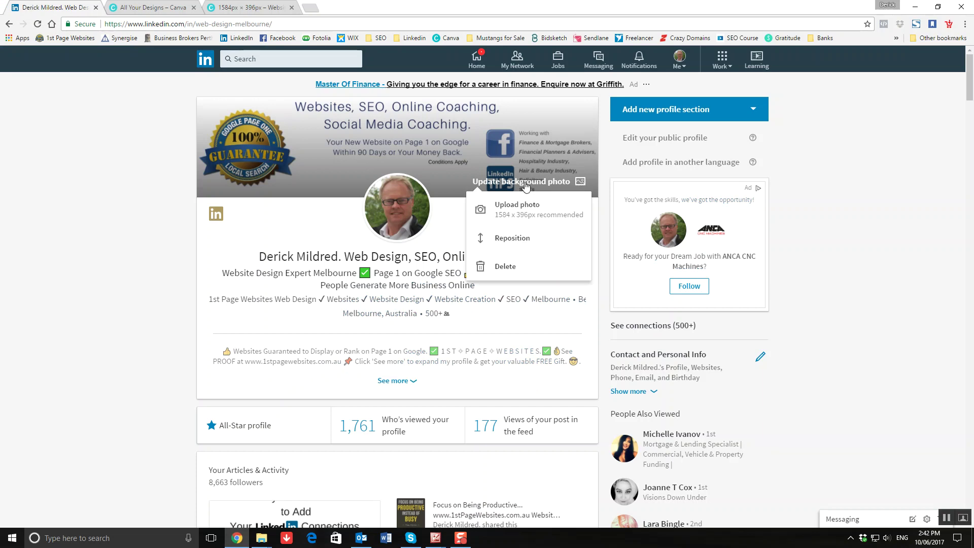
pyautogui.click(509, 266)
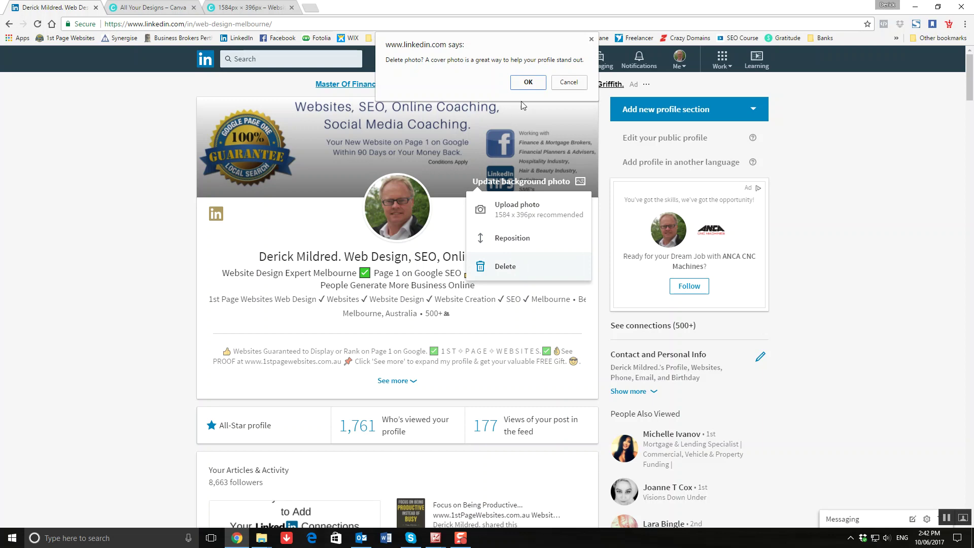
pyautogui.click(531, 87)
# Upload 'Sample Image 1' as the new LinkedIn background and save it.
pyautogui.click(513, 187)
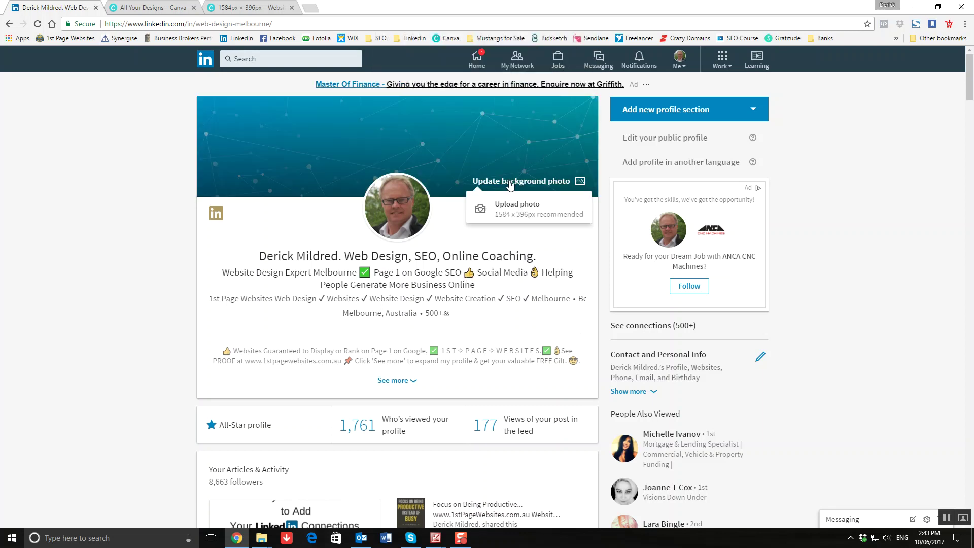
pyautogui.click(523, 209)
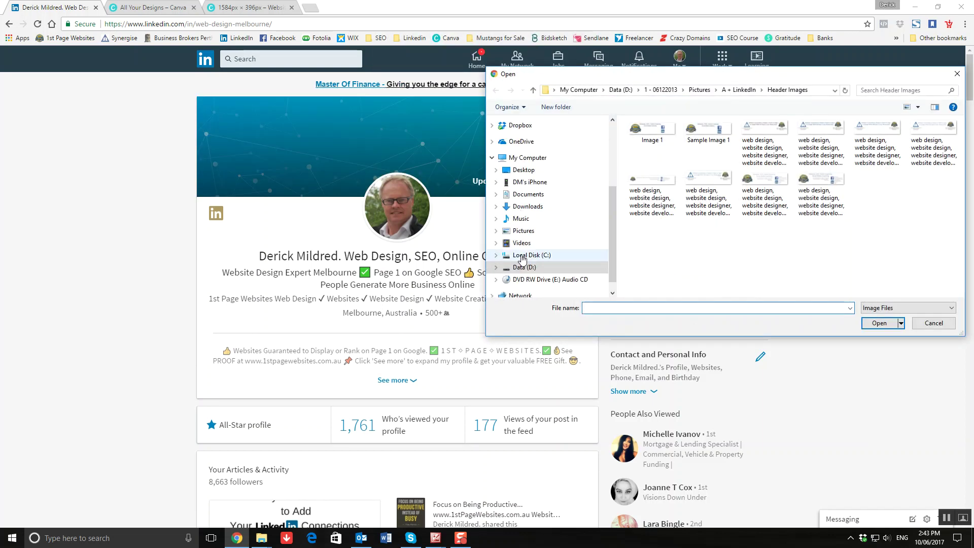
pyautogui.click(708, 133)
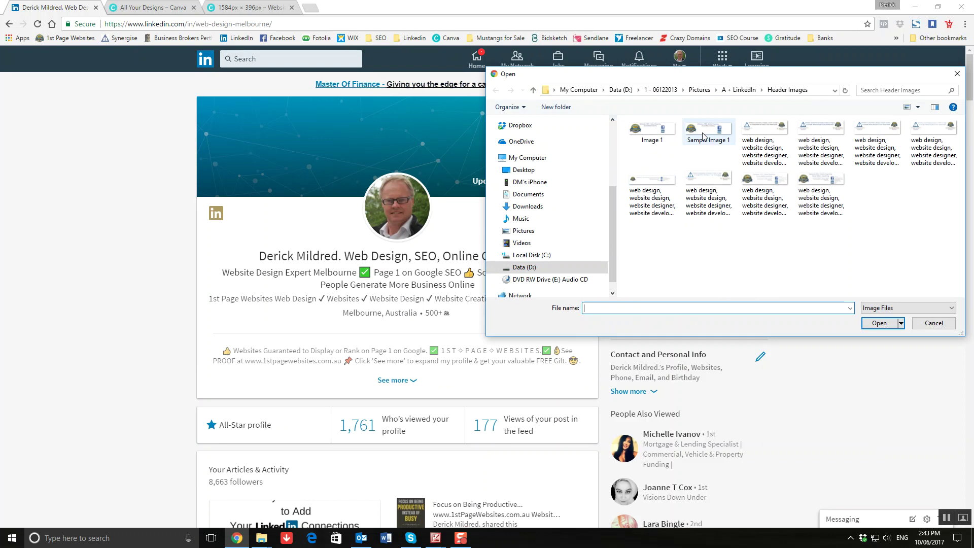
pyautogui.click(879, 324)
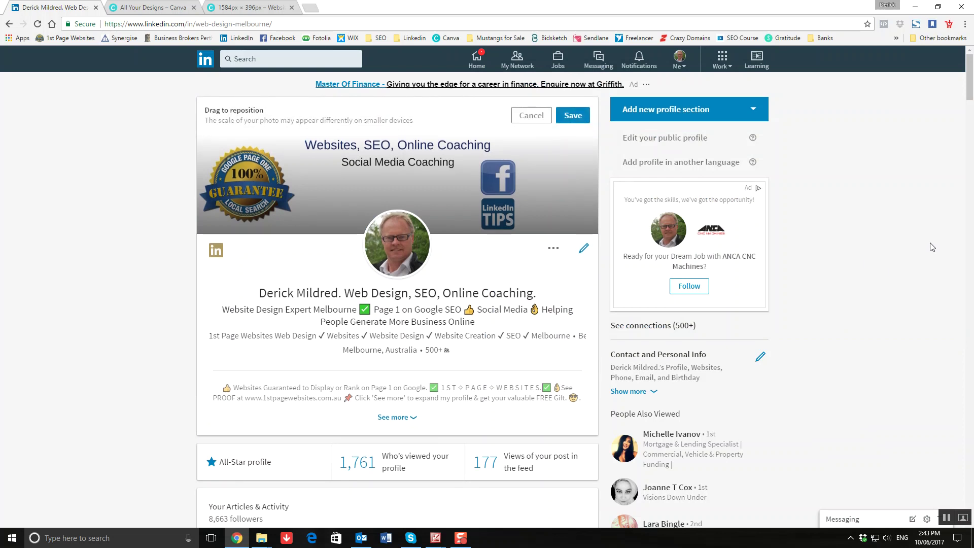
pyautogui.click(575, 116)
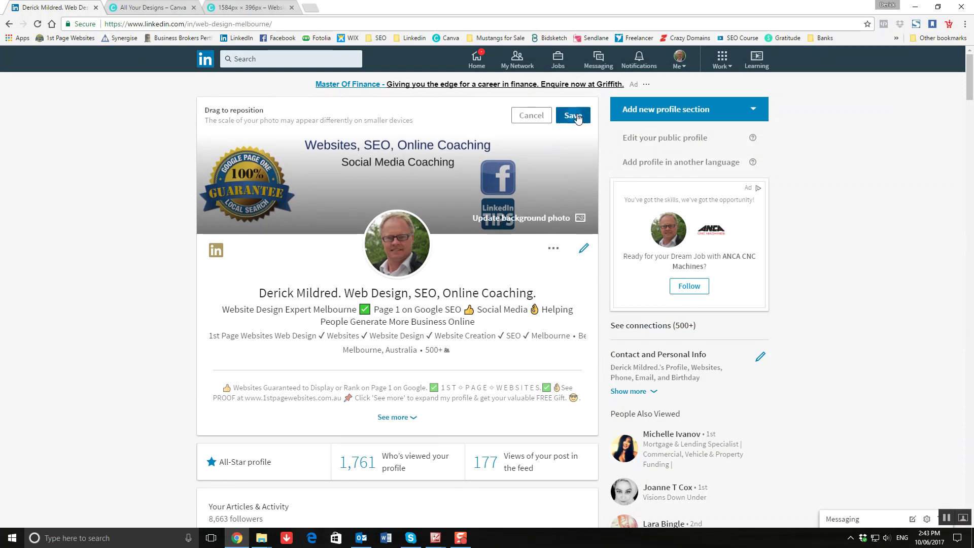